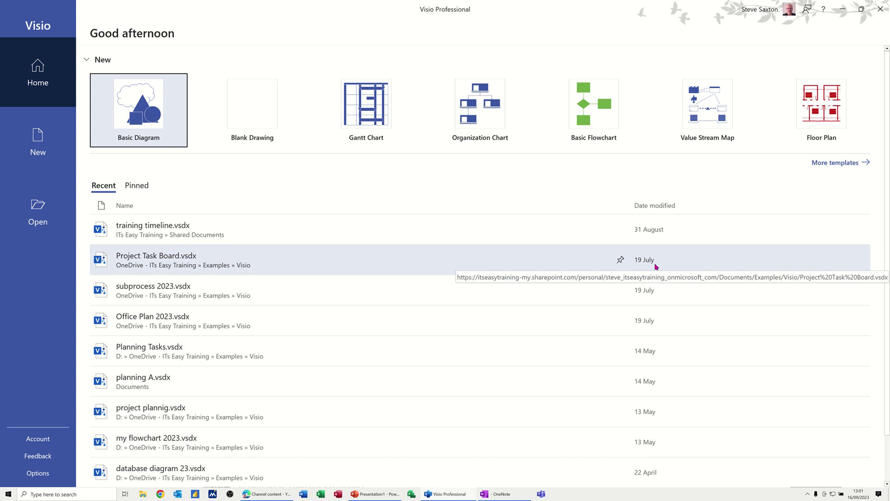
- Create a new drawing from the blank Basic Flowchart template in Metric Units
{"action": "left_click", "coordinate": [591, 109]}
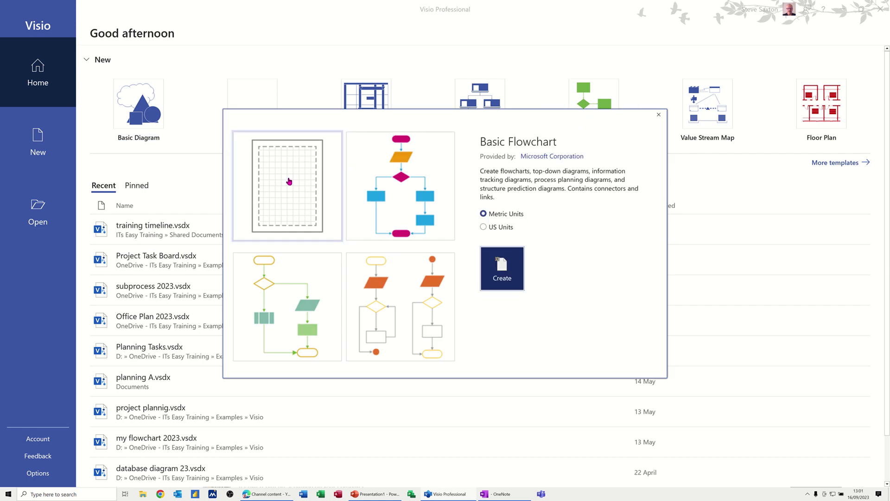
{"action": "left_click", "coordinate": [289, 181]}
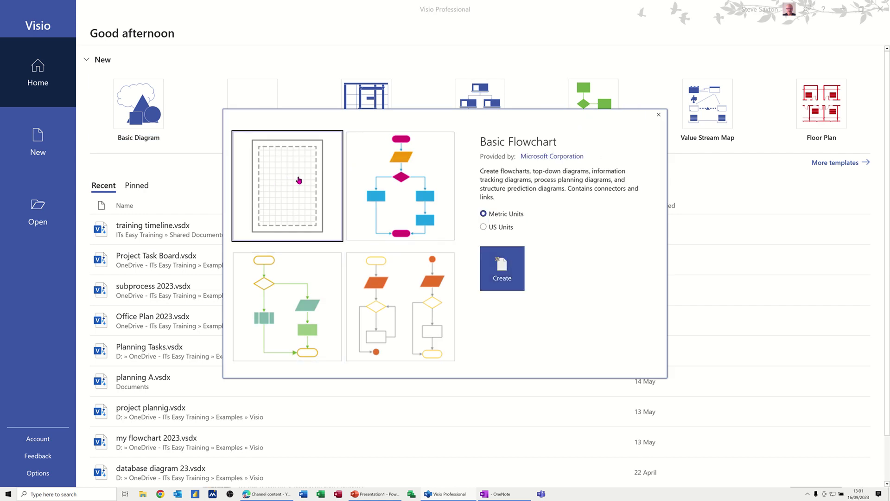
{"action": "left_click", "coordinate": [503, 268]}
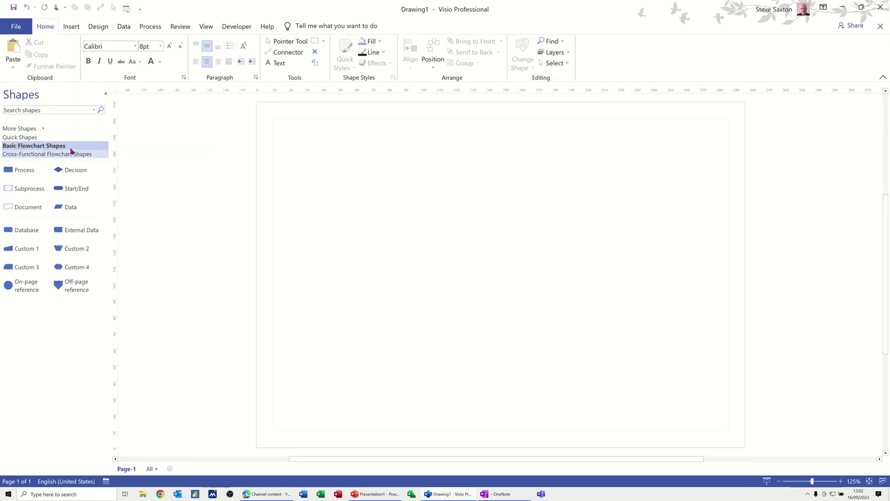
- Review the additional shape categories and the Quick Shapes, Basic Flowchart and Cross-Functional Flowchart stencils
{"action": "left_click", "coordinate": [23, 130]}
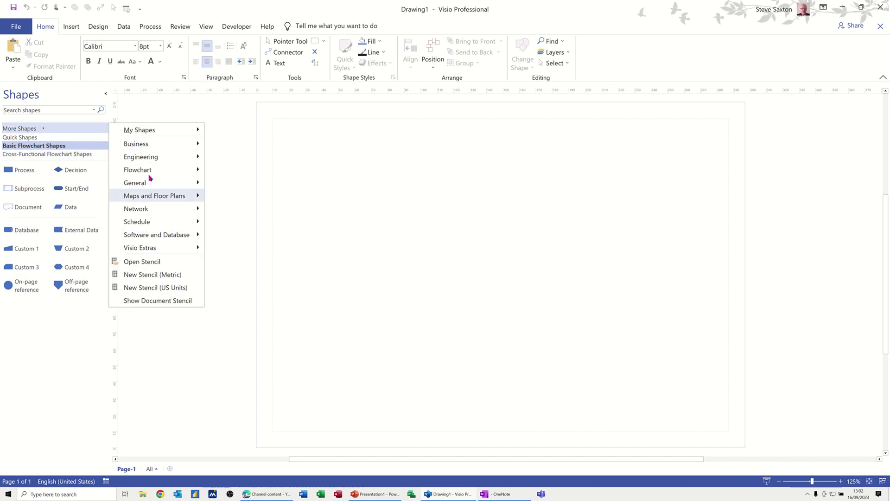
{"action": "left_click", "coordinate": [33, 137]}
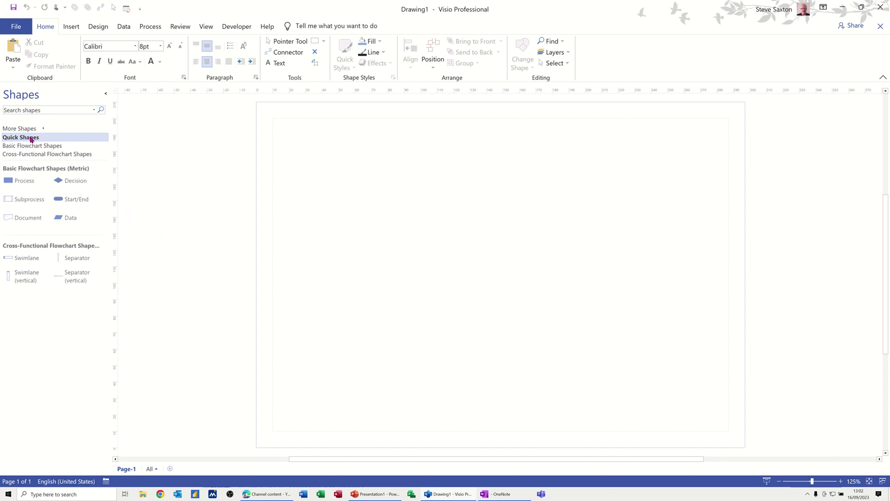
{"action": "left_click", "coordinate": [50, 147]}
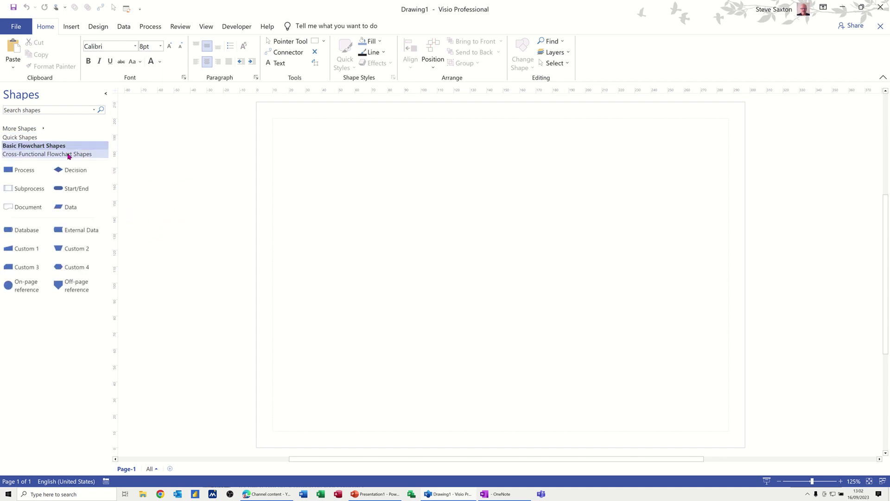
{"action": "left_click", "coordinate": [46, 155]}
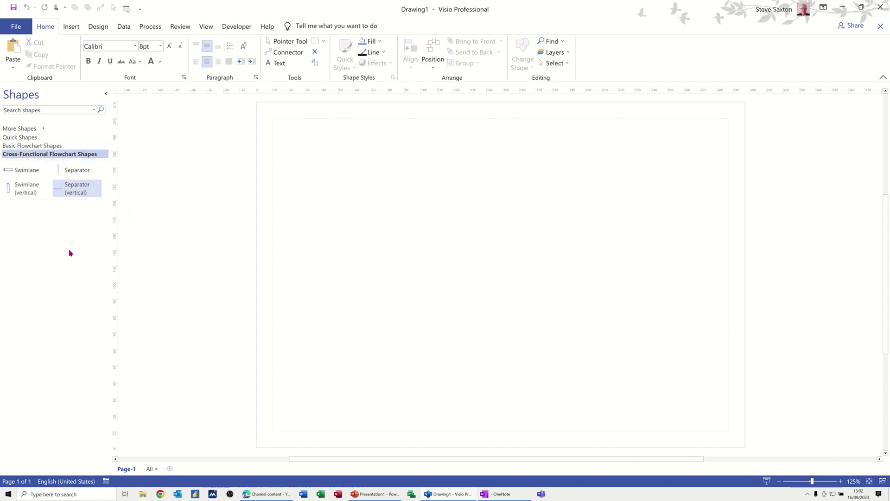
{"action": "left_click", "coordinate": [37, 146]}
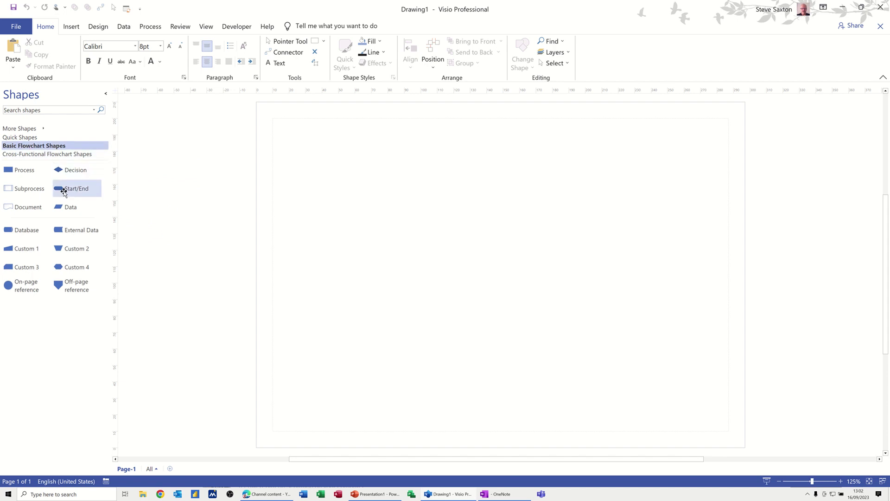
- Place a Start/End shape at the top centre of the page and chain a Process and a Decision shape below it
{"action": "left_click_drag", "start_coordinate": [69, 189], "coordinate": [487, 140]}
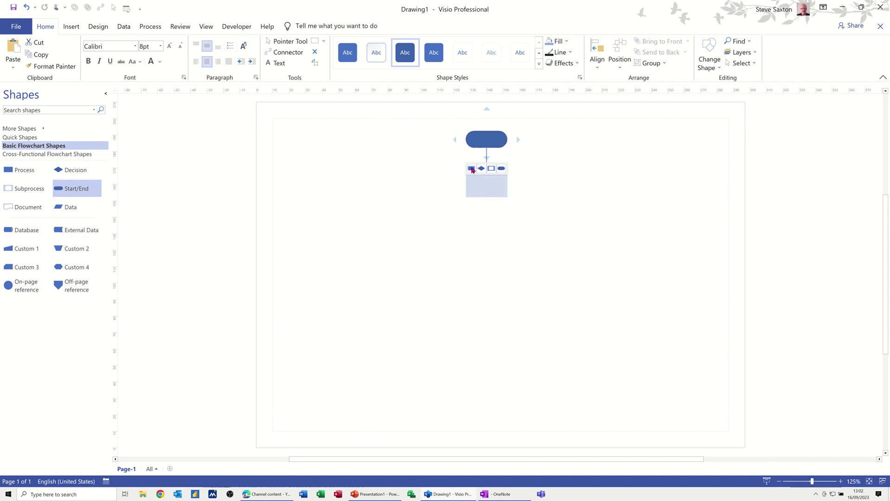
{"action": "left_click", "coordinate": [472, 170]}
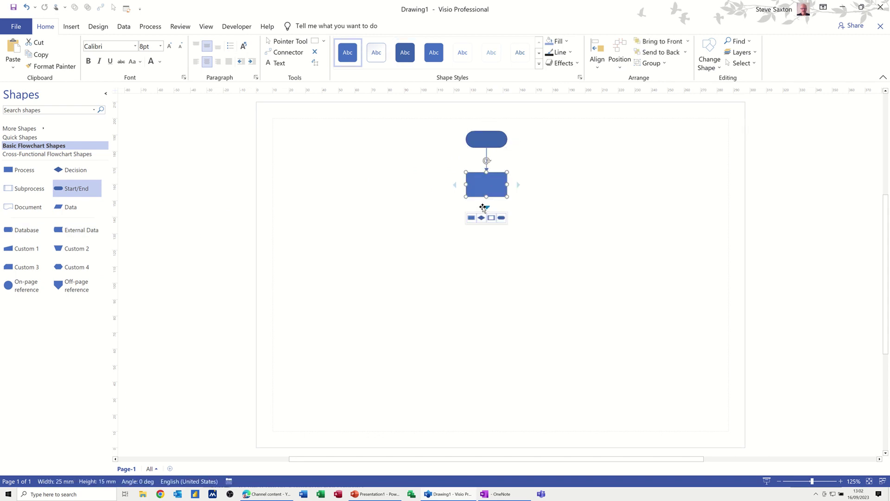
{"action": "left_click", "coordinate": [483, 218]}
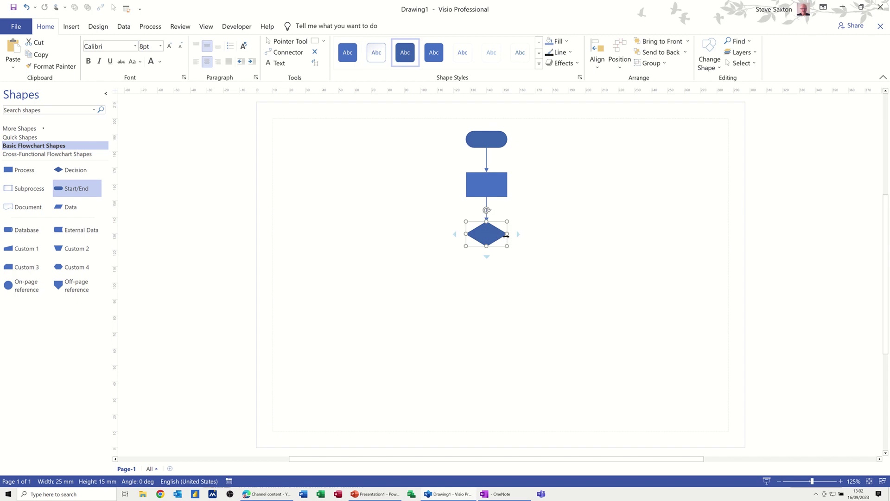
- Attach a Process to the Decision's right side and chain two Process shapes and a closing Start/End shape beneath the Decision
{"action": "mouse_move", "coordinate": [518, 235]}
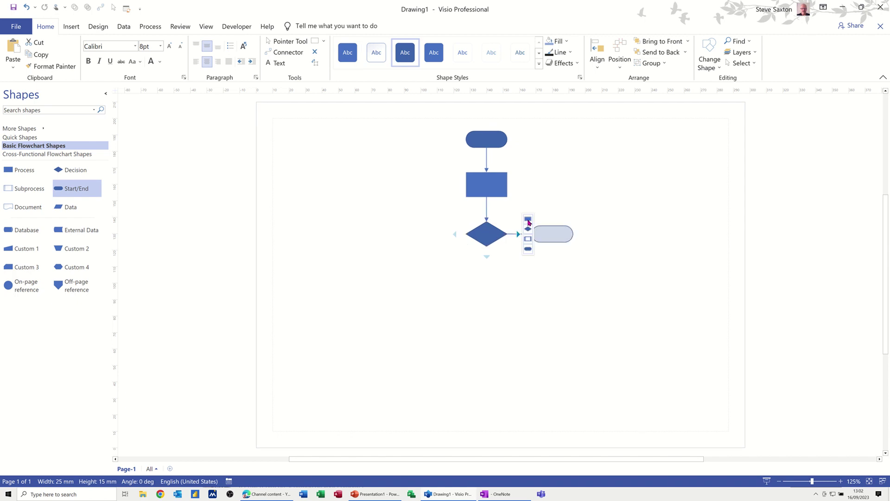
{"action": "left_click", "coordinate": [528, 219]}
{"action": "mouse_move", "coordinate": [585, 236]}
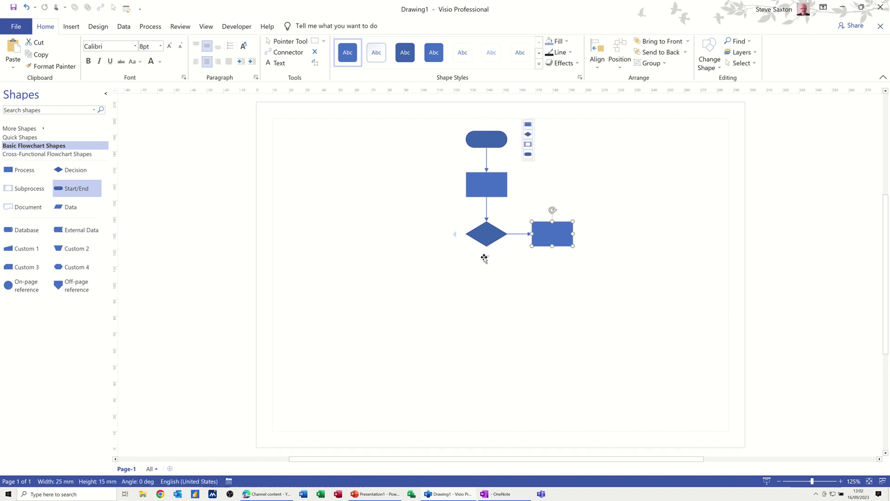
{"action": "left_click", "coordinate": [472, 268]}
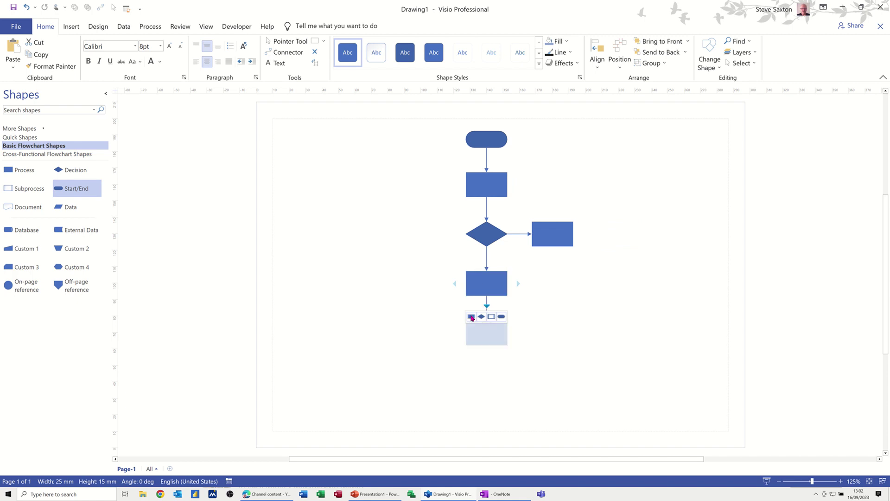
{"action": "left_click", "coordinate": [471, 316]}
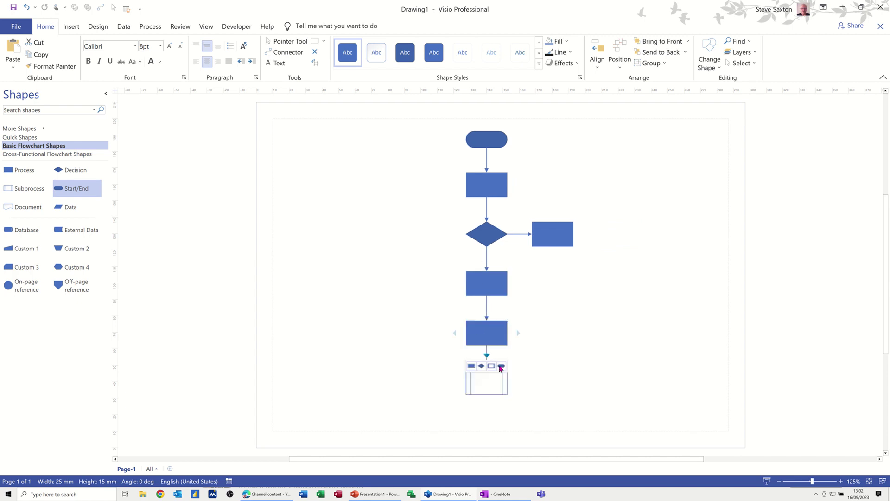
{"action": "left_click", "coordinate": [502, 364]}
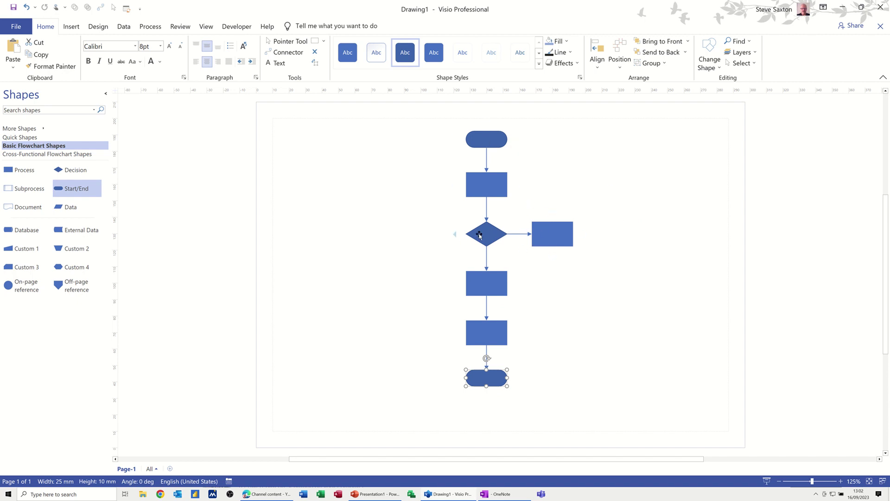
- Label the Decision's right-hand connector "No" and its downward connector "Yes"
{"action": "left_click", "coordinate": [518, 234]}
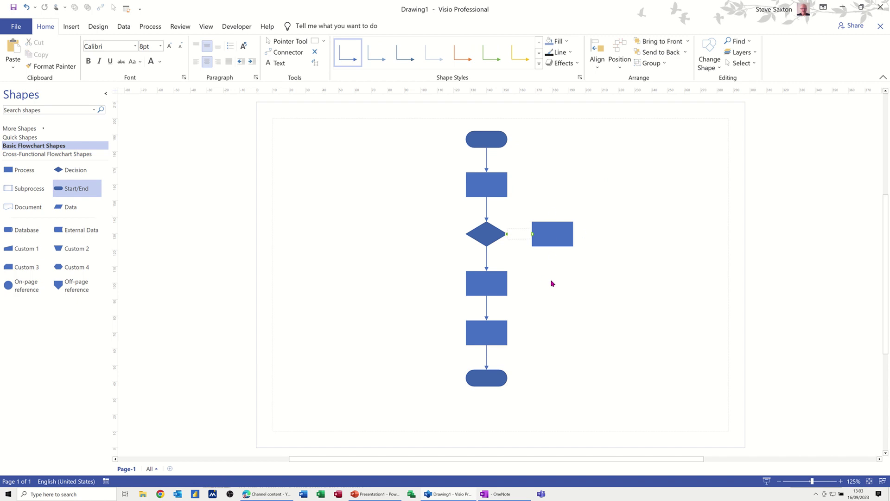
{"action": "type", "text": "No"}
{"action": "double_click", "coordinate": [486, 258]}
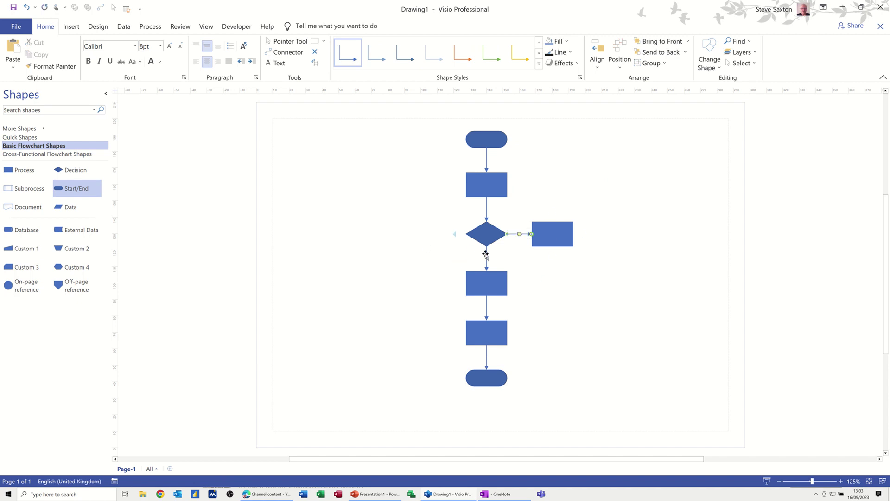
{"action": "type", "text": "Yes"}
{"action": "left_click", "coordinate": [561, 200]}
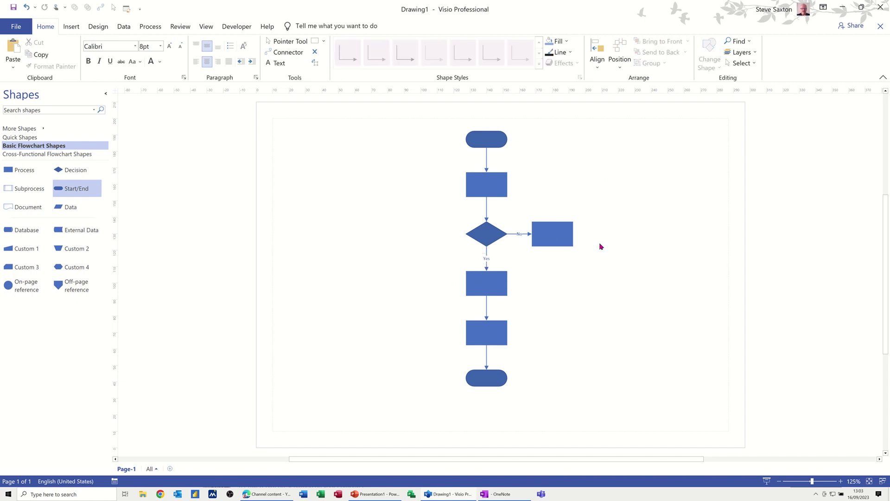
- Draw a connector from the right side of the "No" branch Process back to the right side of the first Process
{"action": "scroll", "coordinate": [635, 277], "scroll_direction": "up", "scroll_amount": 3}
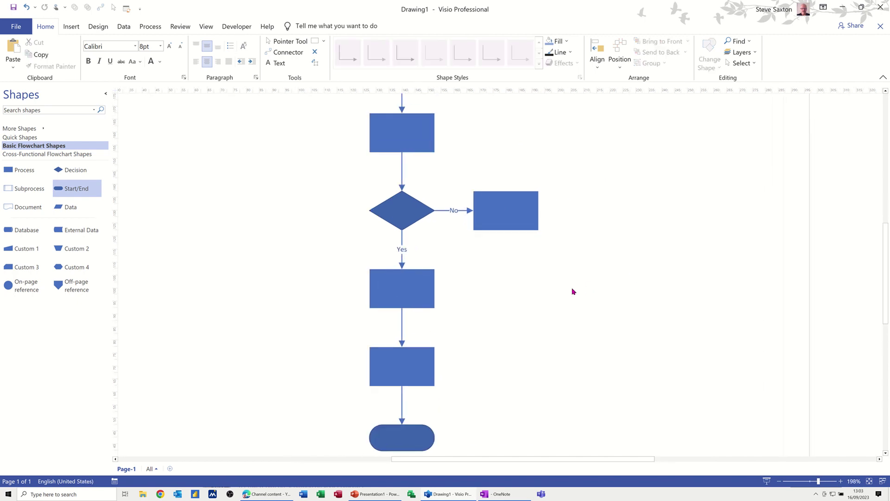
{"action": "scroll", "coordinate": [572, 292], "scroll_direction": "up", "scroll_amount": 2}
{"action": "scroll", "coordinate": [569, 288], "scroll_direction": "up", "scroll_amount": 1}
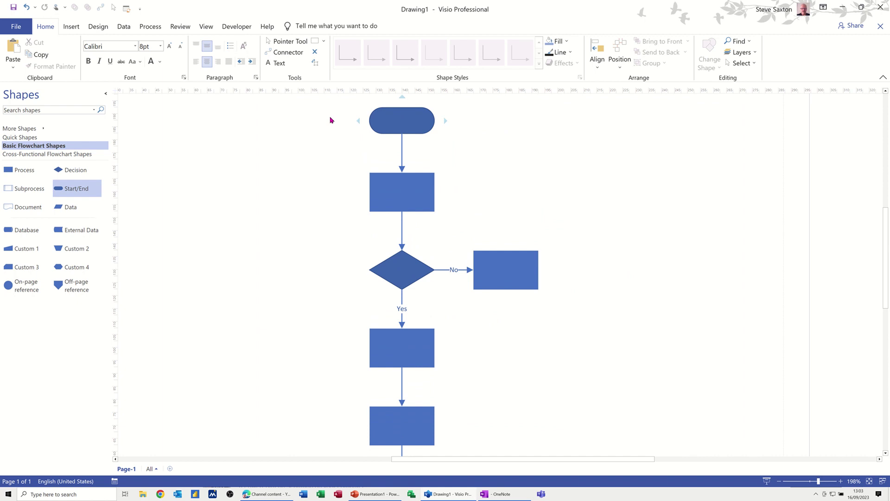
{"action": "left_click", "coordinate": [290, 52]}
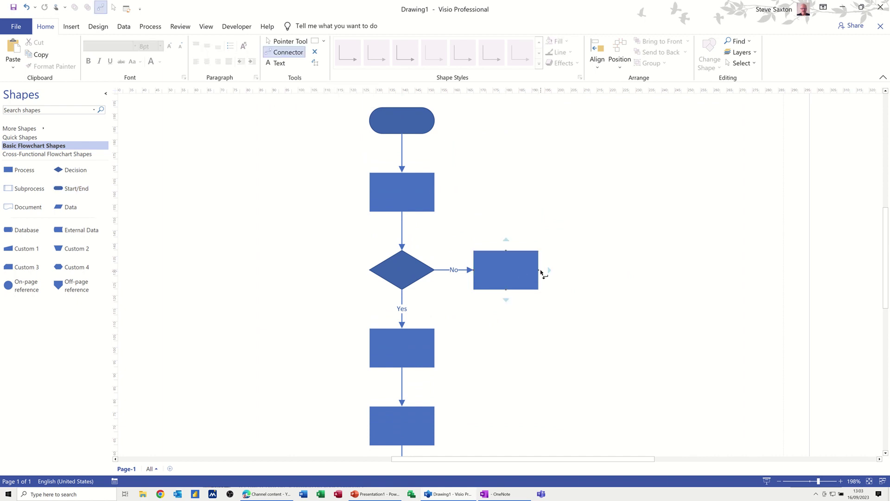
{"action": "left_click_drag", "start_coordinate": [538, 271], "coordinate": [435, 192]}
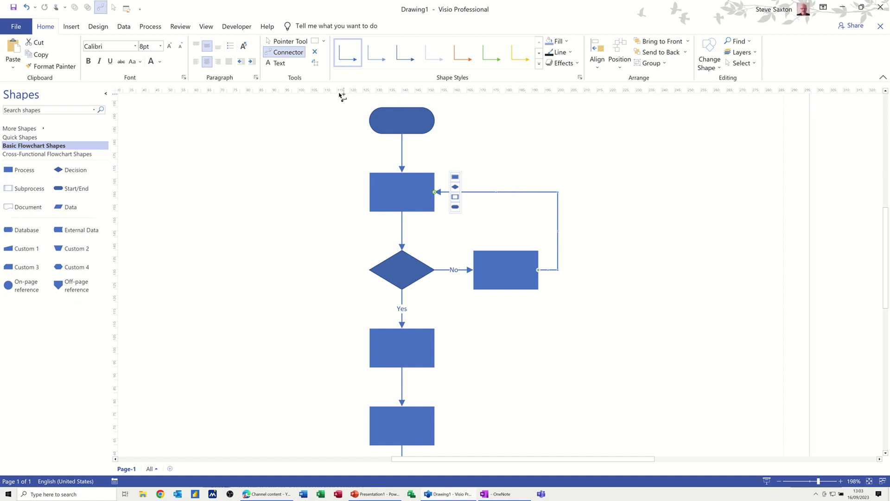
- Format the return connector as a long-dashed red line and switch back to the Pointer Tool
{"action": "left_click", "coordinate": [571, 52]}
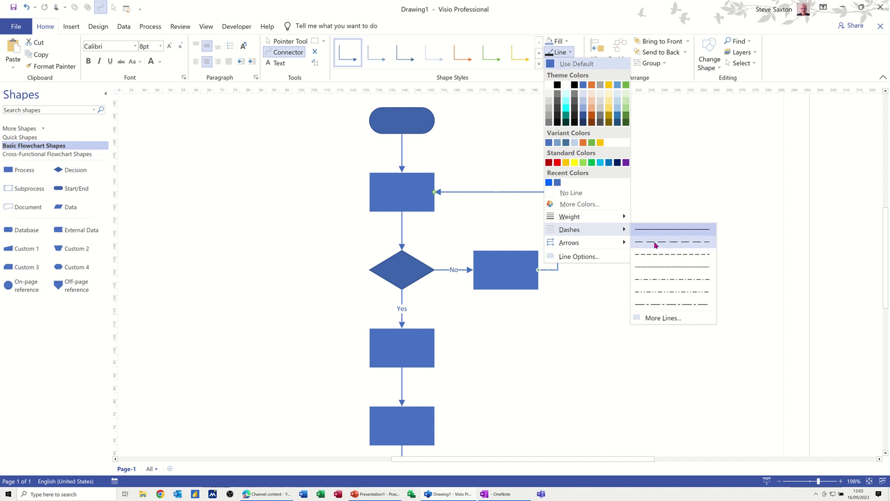
{"action": "left_click", "coordinate": [660, 242]}
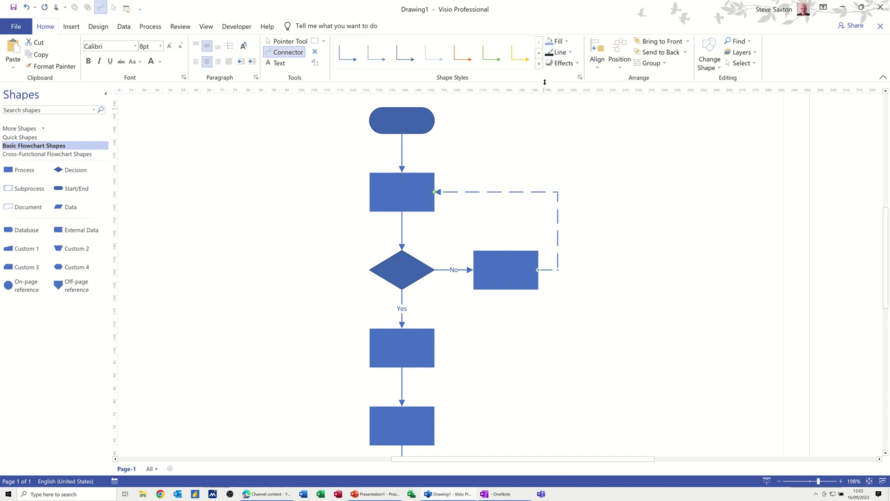
{"action": "left_click", "coordinate": [568, 53]}
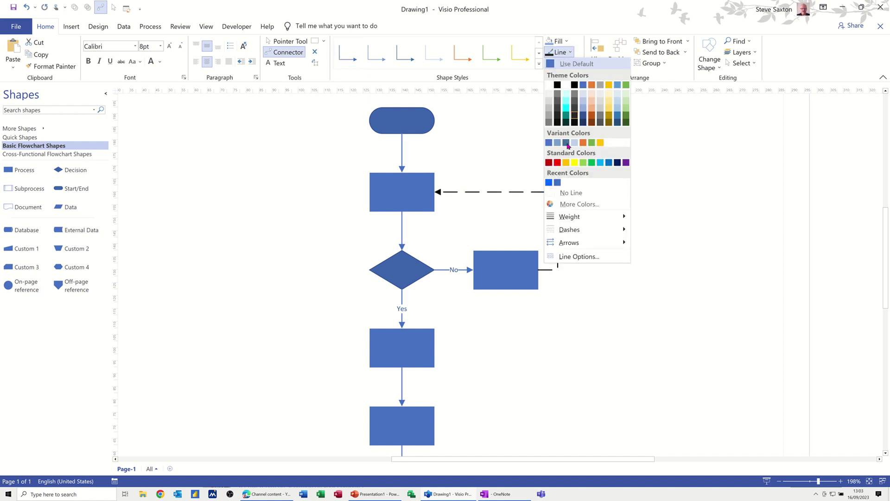
{"action": "left_click", "coordinate": [558, 163]}
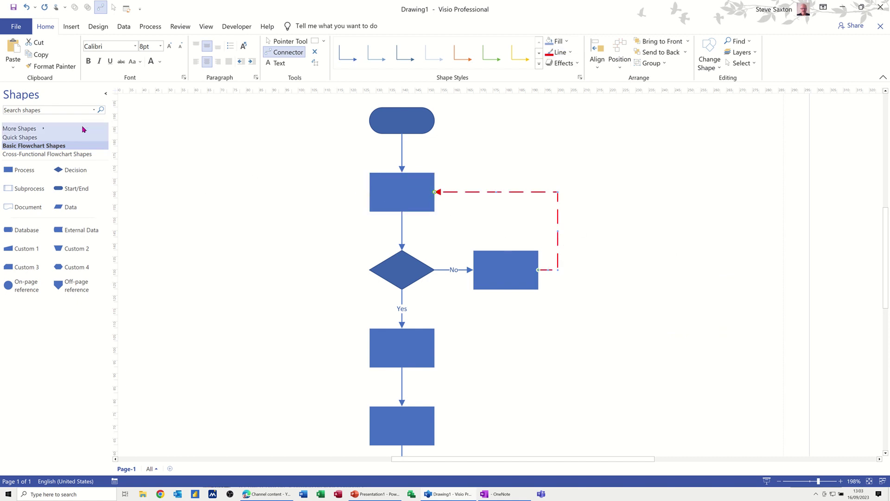
{"action": "left_click", "coordinate": [288, 43]}
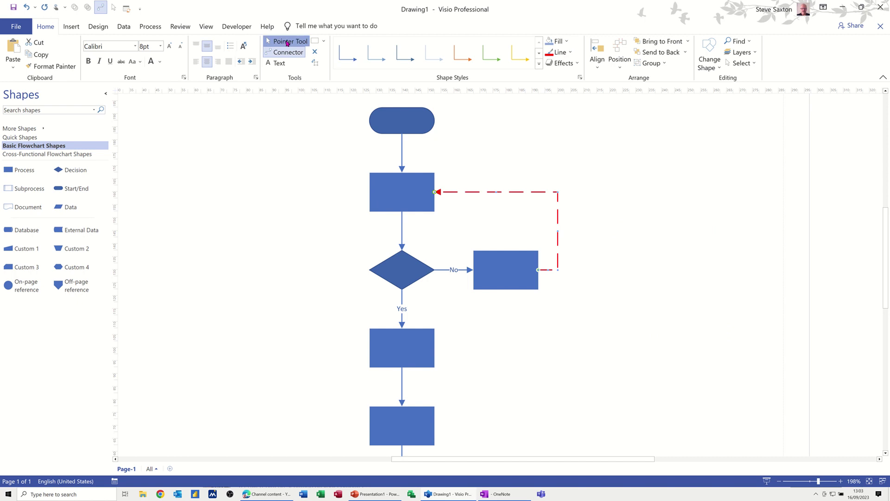
{"action": "left_click", "coordinate": [287, 43]}
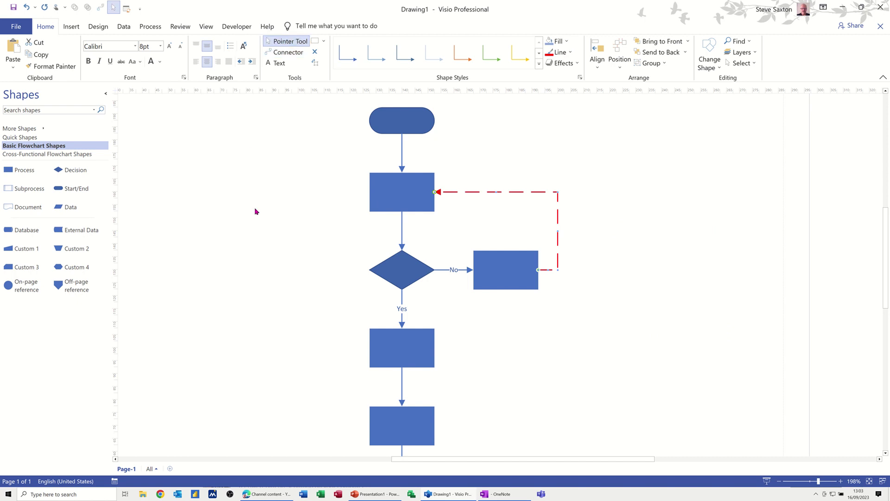
- Add a second page to the drawing and return to Page-1
{"action": "scroll", "coordinate": [304, 217], "scroll_direction": "down", "scroll_amount": 5}
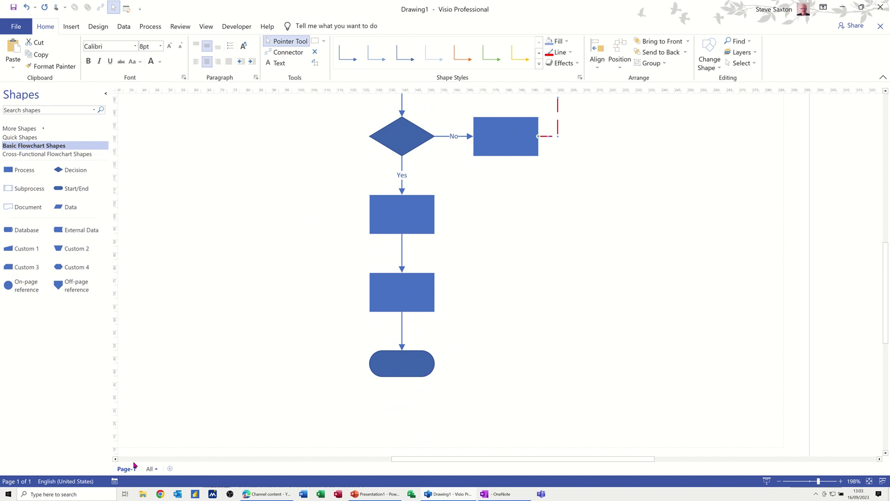
{"action": "left_click", "coordinate": [170, 470]}
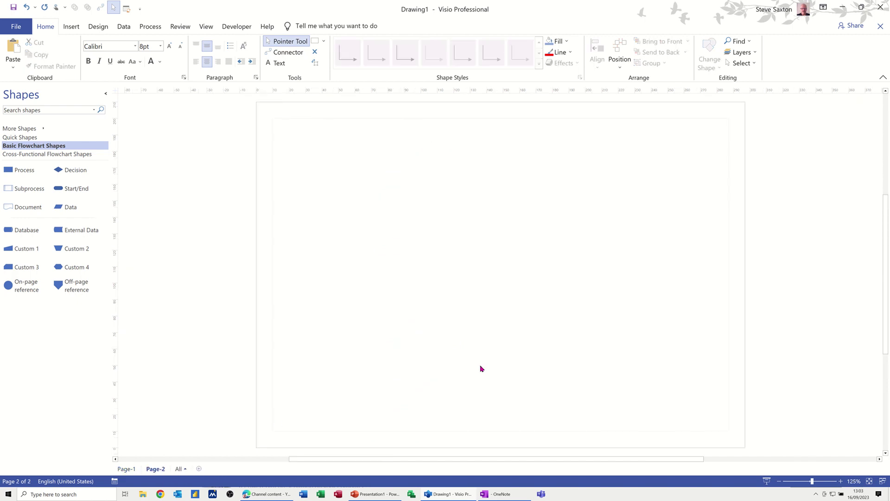
{"action": "left_click", "coordinate": [126, 468]}
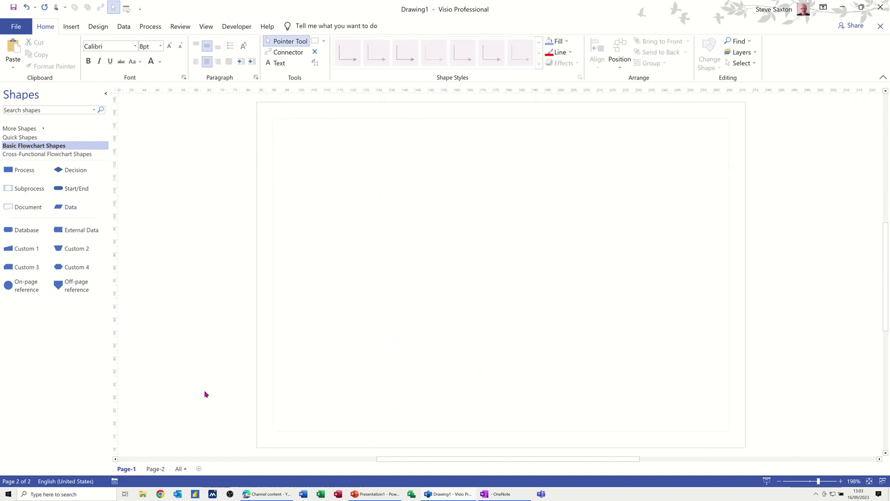
- Label the first Process shape below the Start/End shape "Process A"
{"action": "scroll", "coordinate": [538, 331], "scroll_direction": "up", "scroll_amount": 4}
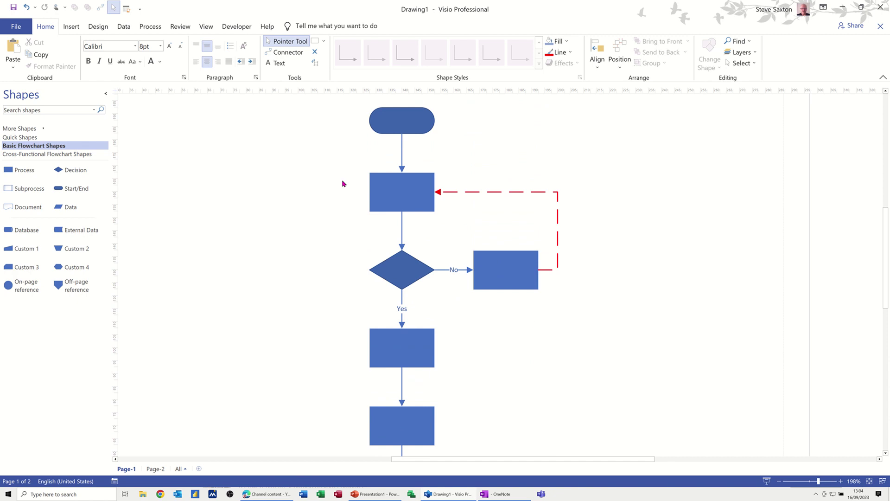
{"action": "left_click", "coordinate": [410, 192]}
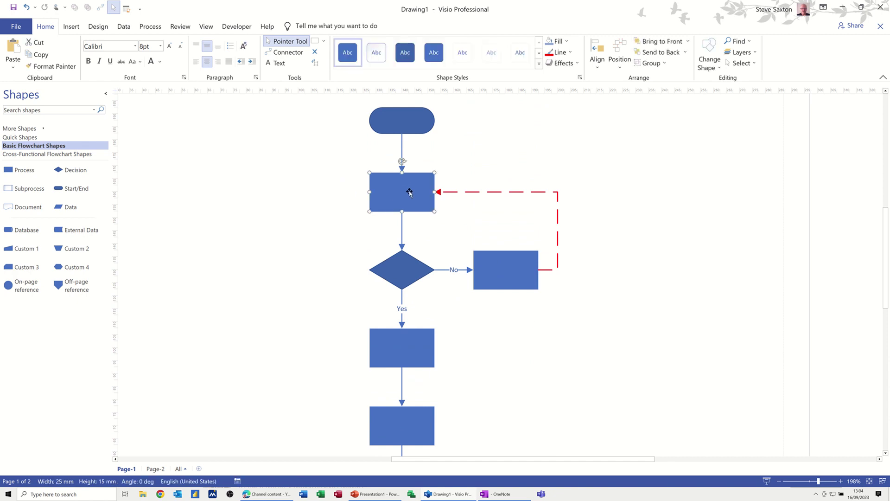
{"action": "double_click", "coordinate": [410, 192]}
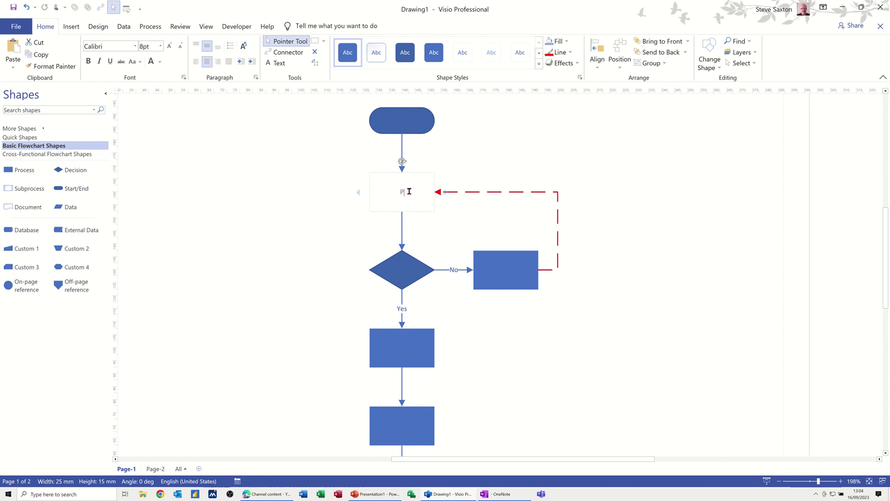
{"action": "type", "text": "Process A"}
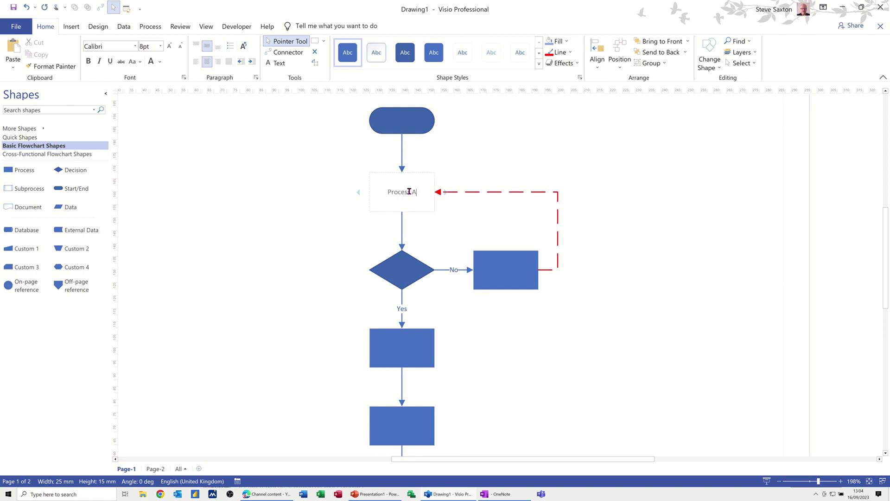
{"action": "left_click", "coordinate": [481, 164]}
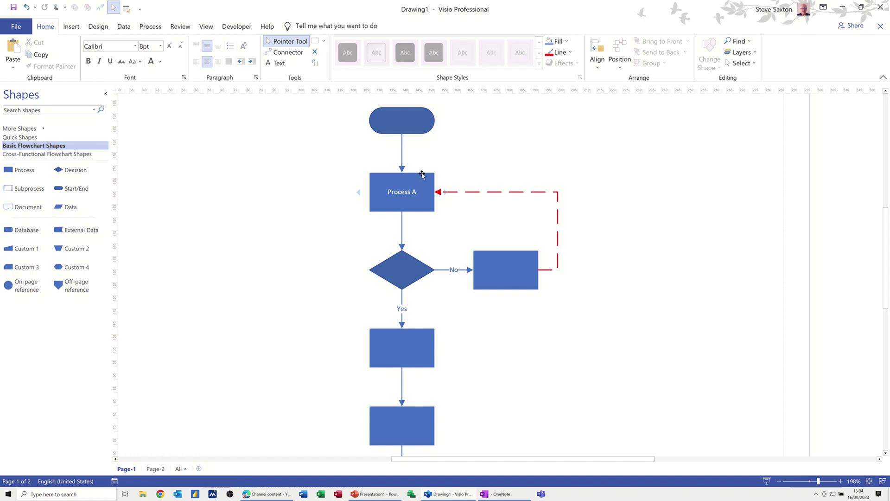
- Show the Shape Data window for the Process A shape
{"action": "left_click", "coordinate": [423, 175]}
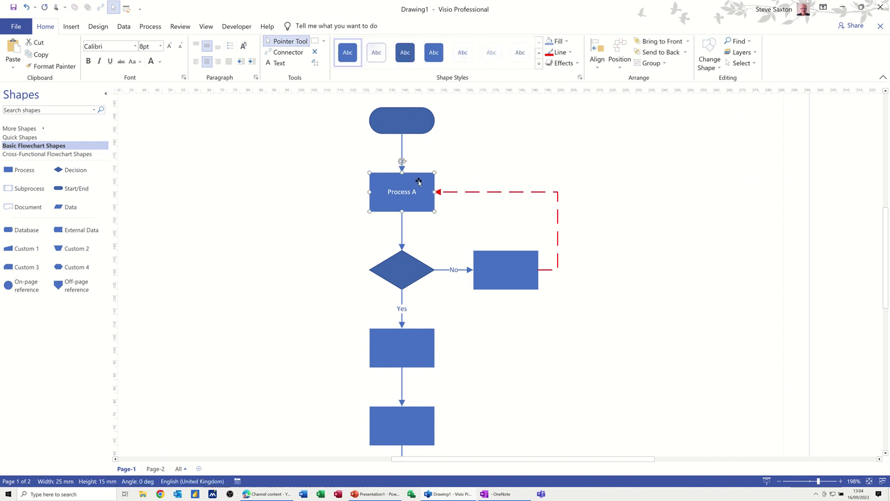
{"action": "left_click", "coordinate": [126, 26]}
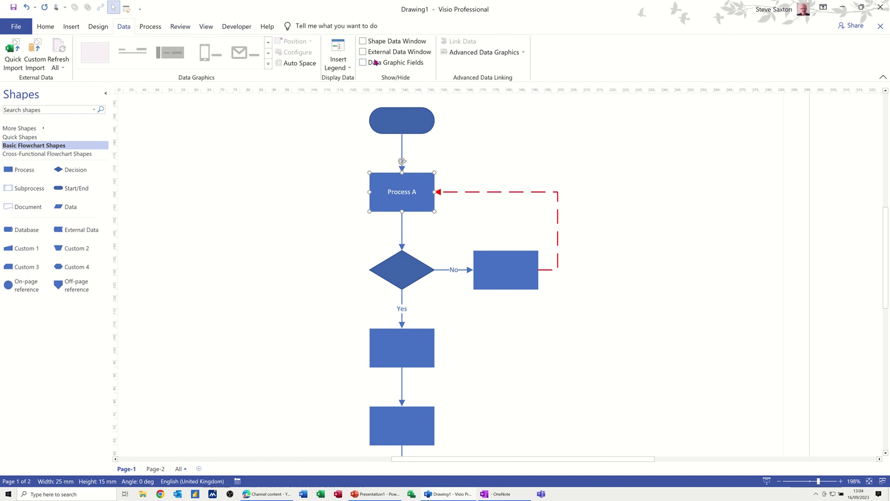
{"action": "left_click", "coordinate": [363, 41]}
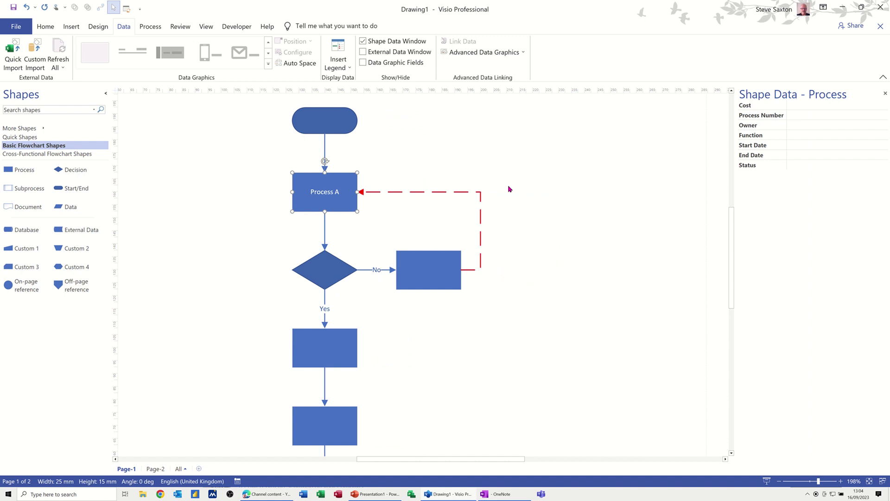
- Define a new shape data property for Process A with the label "Currency" and the type Currency, and select its empty value field
{"action": "right_click", "coordinate": [345, 200]}
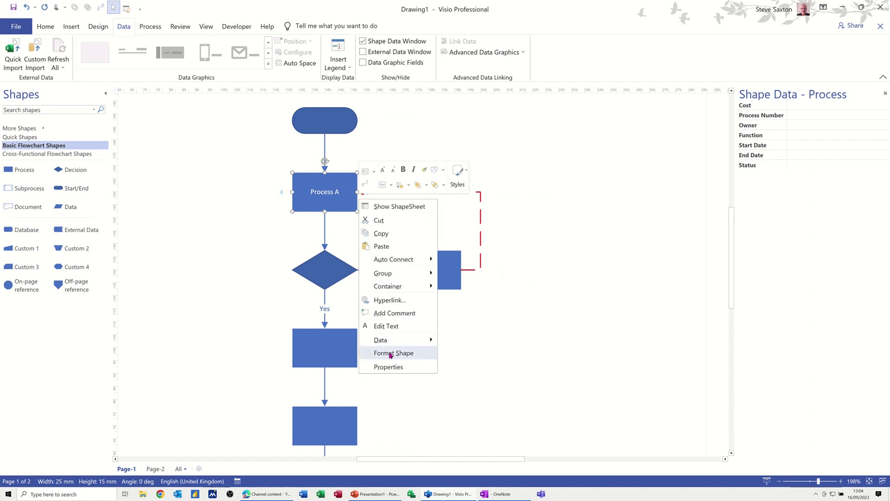
{"action": "mouse_move", "coordinate": [406, 345]}
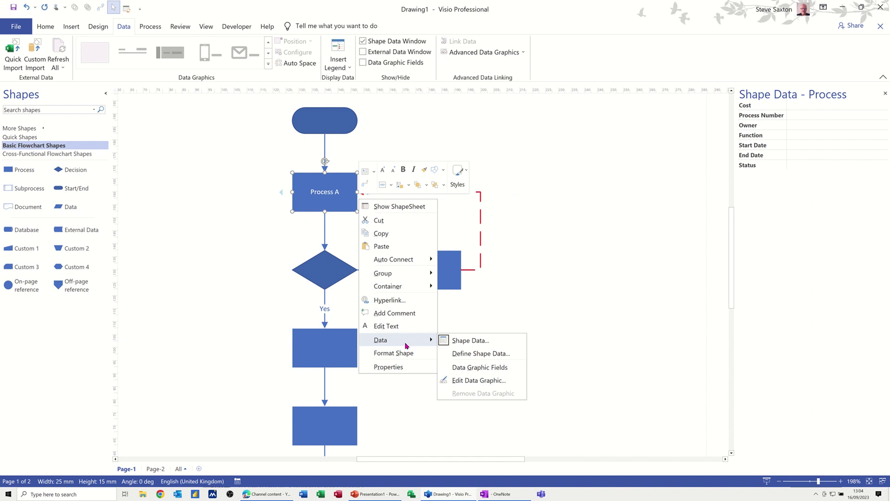
{"action": "left_click", "coordinate": [477, 355]}
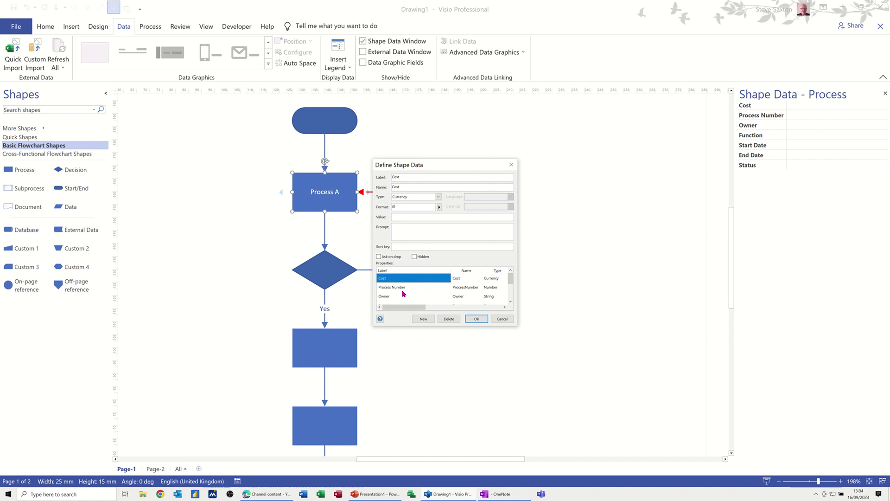
{"action": "left_click", "coordinate": [425, 319]}
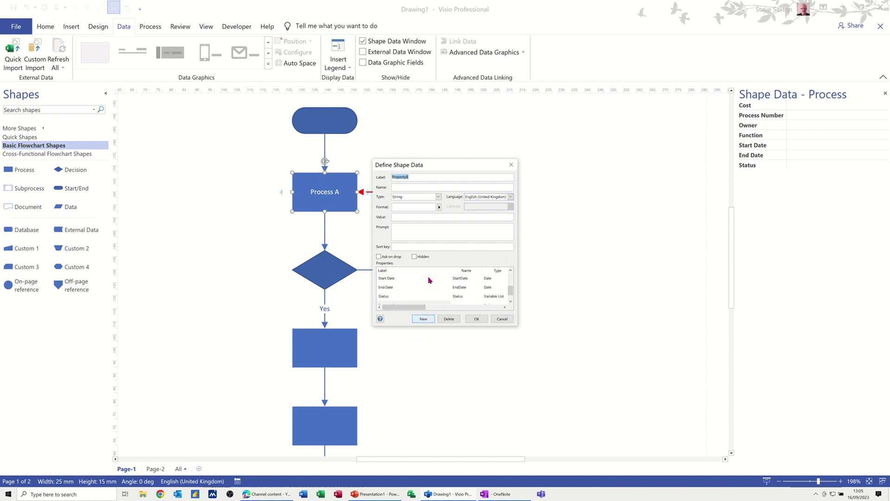
{"action": "type", "text": "Currency"}
{"action": "left_click", "coordinate": [439, 197]}
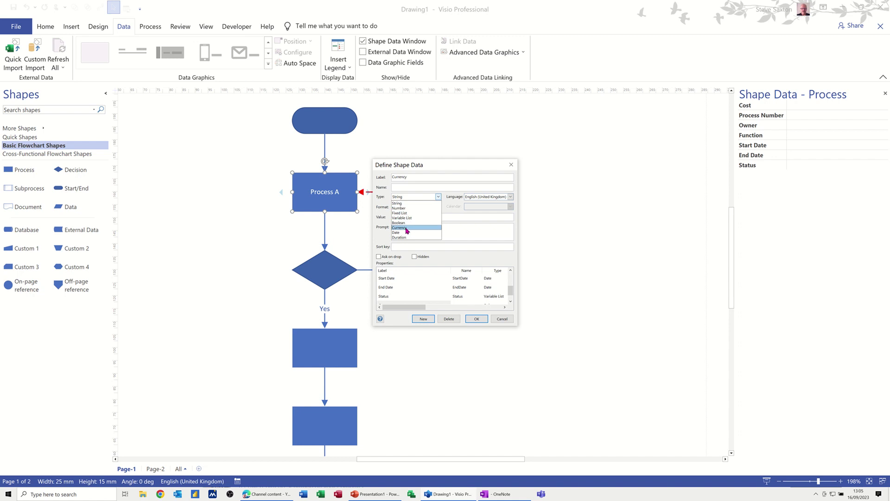
{"action": "left_click", "coordinate": [435, 228]}
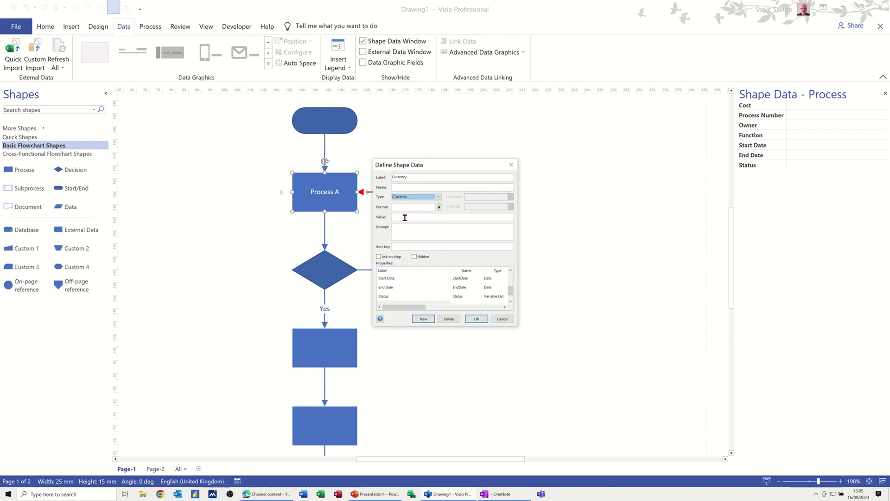
{"action": "left_click", "coordinate": [476, 318]}
{"action": "left_click", "coordinate": [789, 176]}
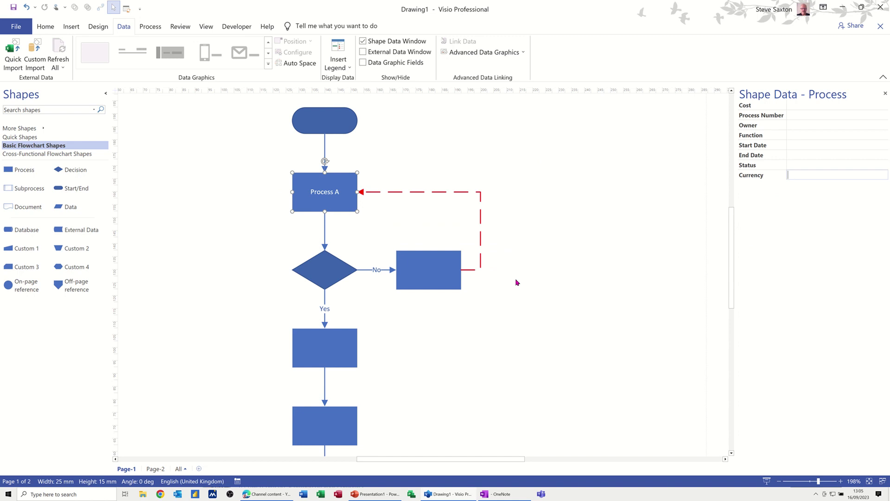
- Apply the World map background to Page-1
{"action": "scroll", "coordinate": [480, 192], "scroll_direction": "up", "scroll_amount": 2}
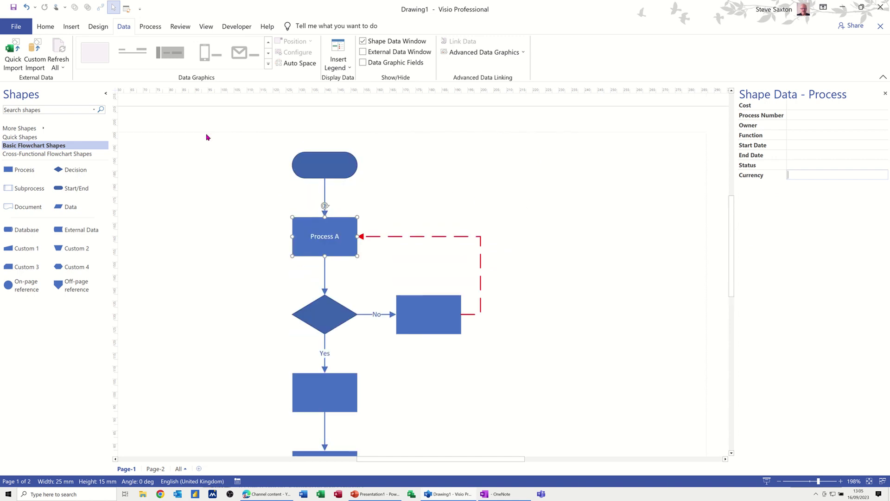
{"action": "left_click", "coordinate": [102, 27]}
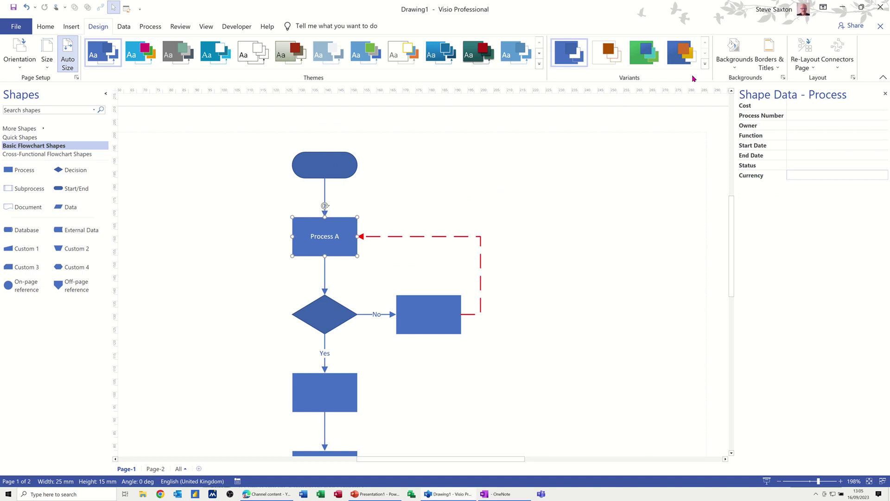
{"action": "left_click", "coordinate": [737, 67]}
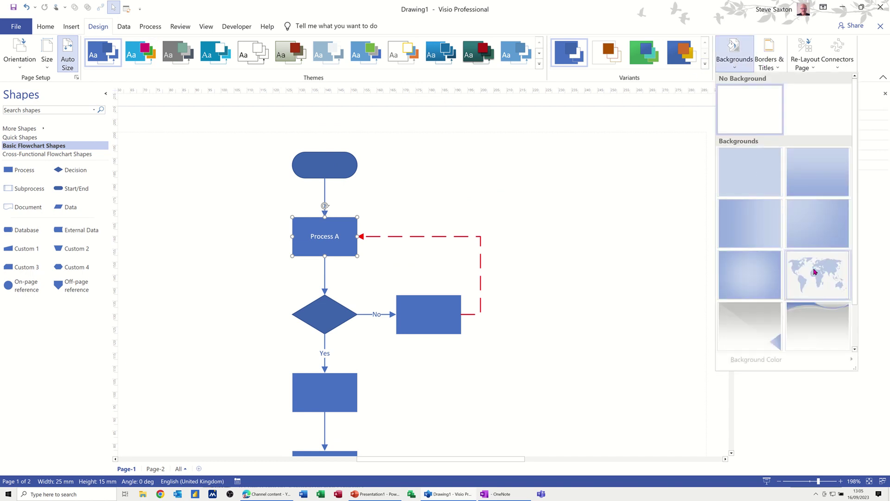
{"action": "left_click", "coordinate": [788, 270]}
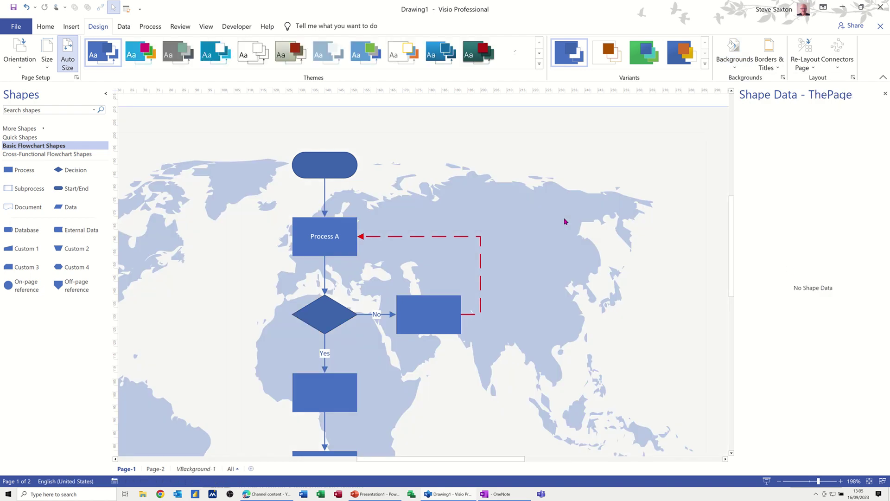
- Look through the VBackground-1 page, Page-2 and Page-1 to compare which of them carry the background
{"action": "left_click", "coordinate": [190, 469]}
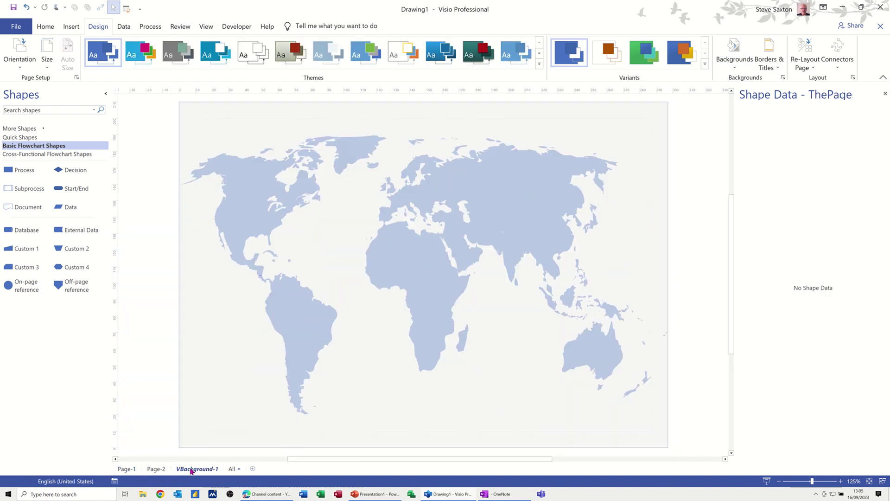
{"action": "left_click", "coordinate": [157, 470]}
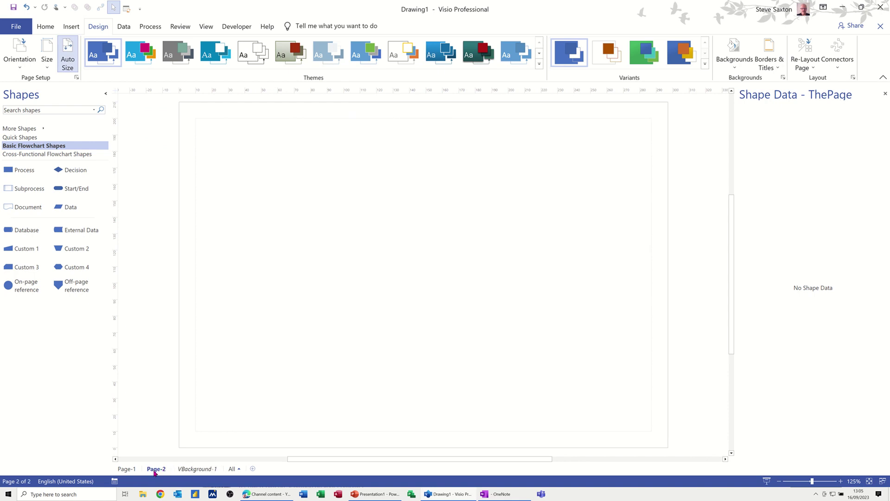
{"action": "left_click", "coordinate": [127, 470]}
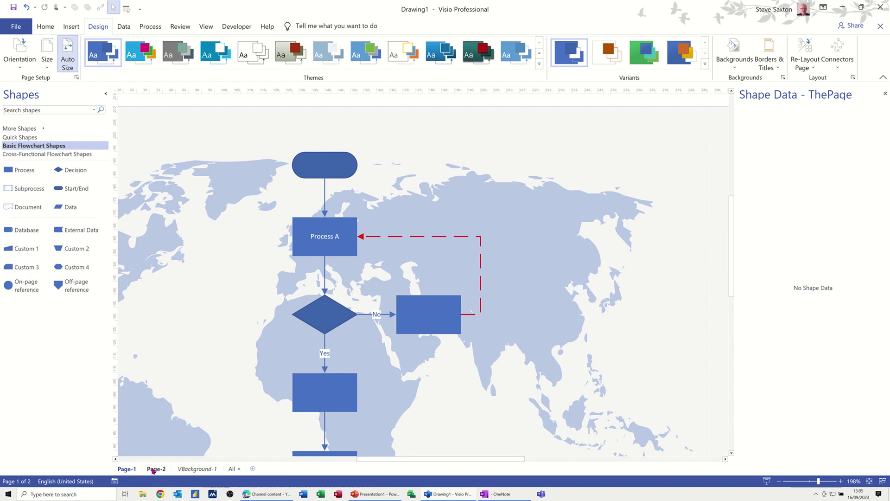
- Assign VBackground-1 as the background of Page-2 in its page setup
{"action": "left_click", "coordinate": [160, 470]}
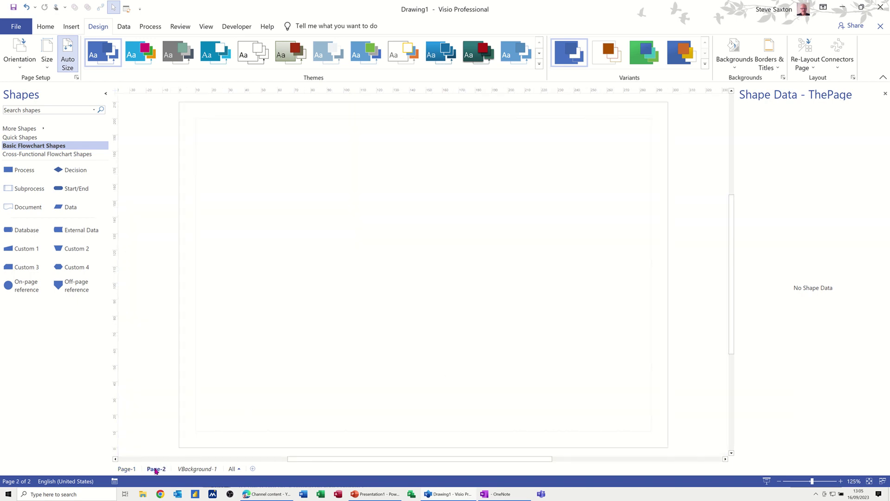
{"action": "right_click", "coordinate": [155, 470]}
{"action": "left_click", "coordinate": [187, 448]}
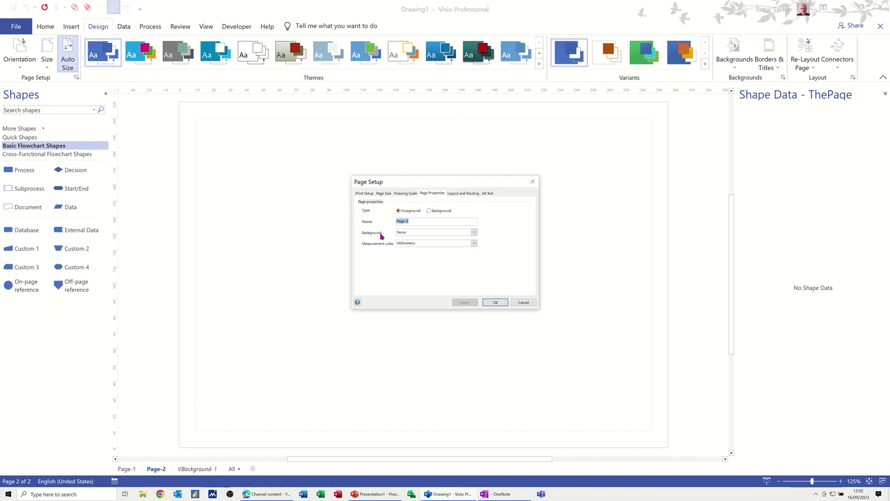
{"action": "left_click", "coordinate": [474, 232]}
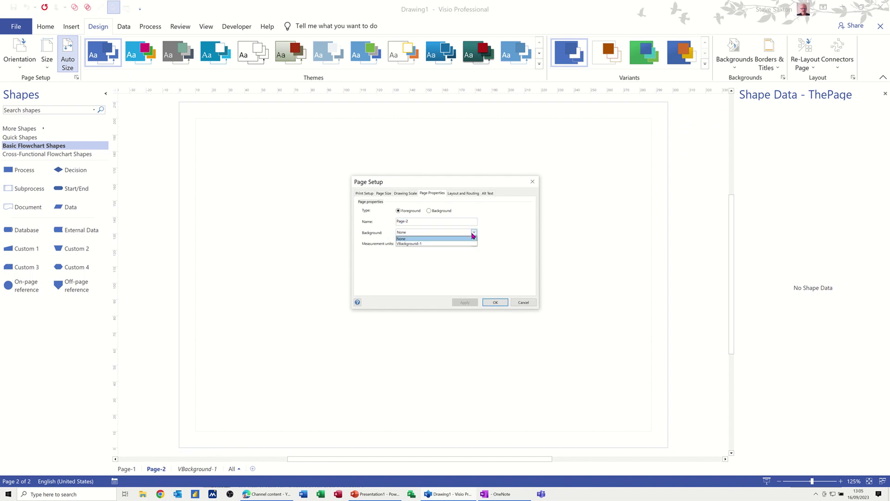
{"action": "left_click", "coordinate": [422, 244]}
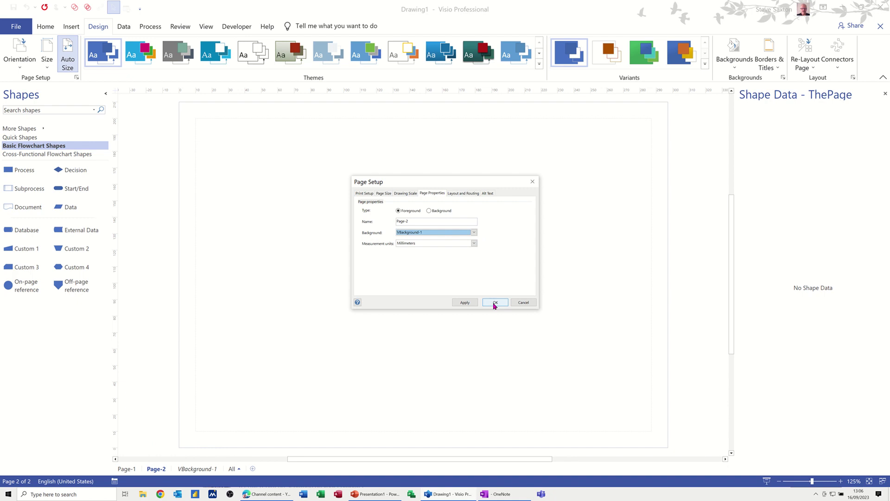
{"action": "left_click", "coordinate": [495, 301]}
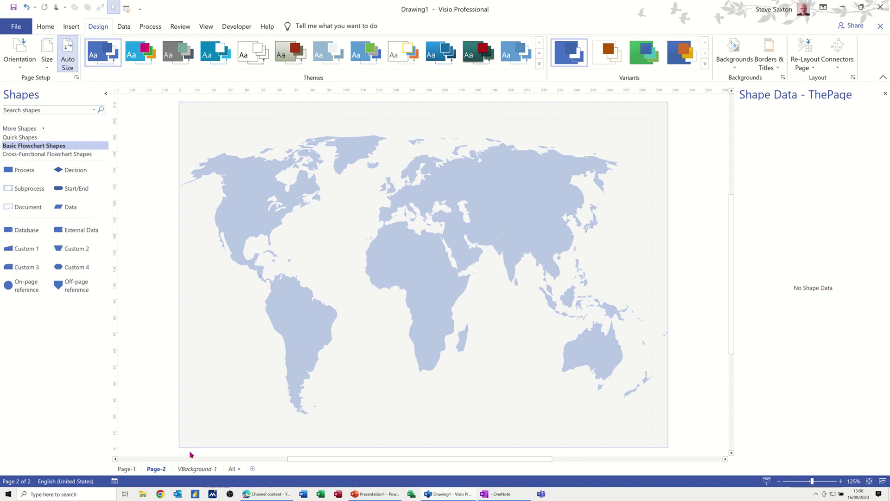
- Add the Tiles border and title design to the VBackground-1 page
{"action": "left_click", "coordinate": [194, 469]}
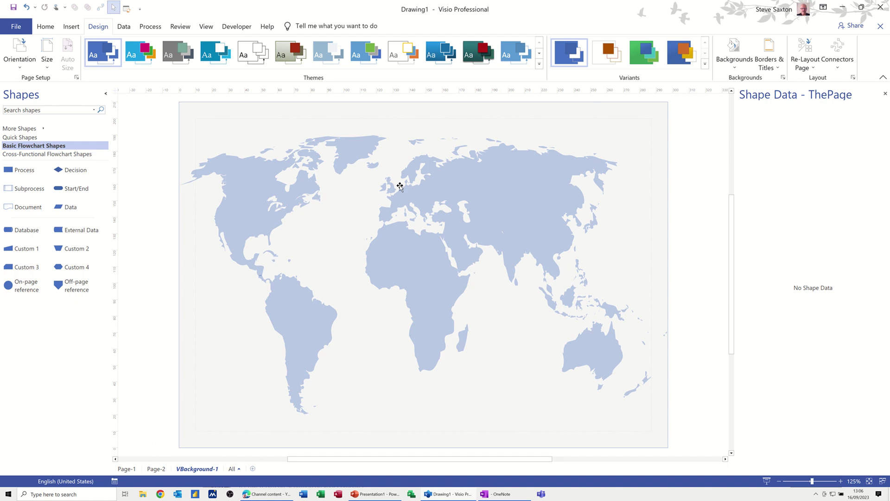
{"action": "left_click", "coordinate": [773, 67]}
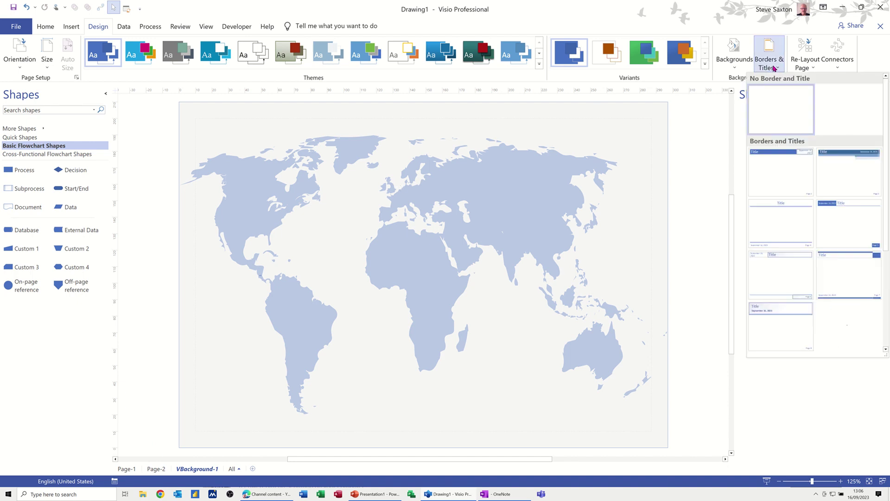
{"action": "left_click", "coordinate": [801, 166]}
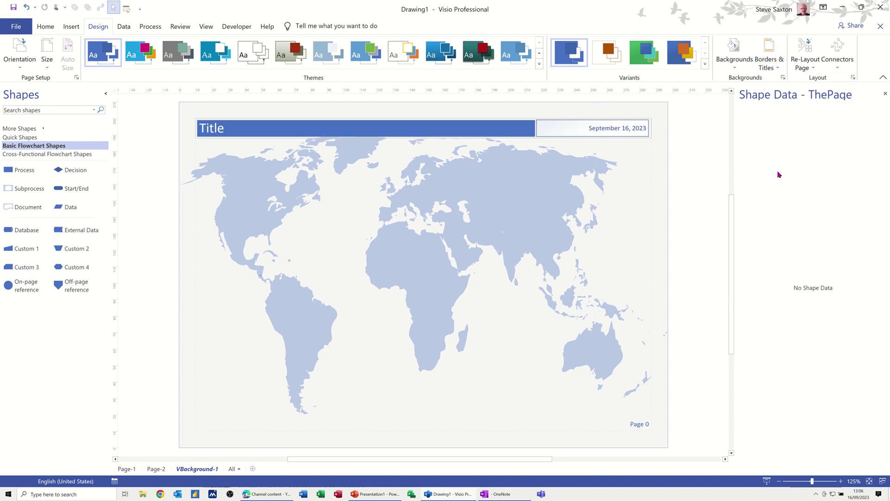
- Change the title text on the background page to "My Stuff" and check it on Page-2
{"action": "left_click", "coordinate": [324, 144]}
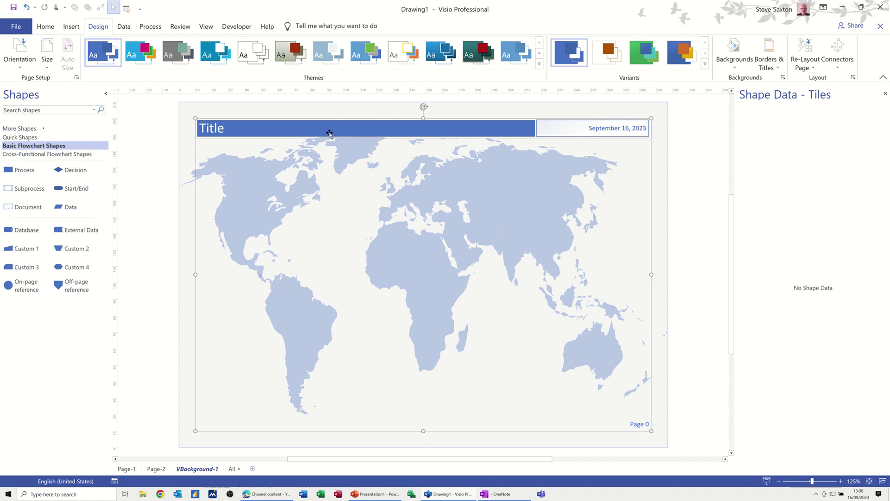
{"action": "double_click", "coordinate": [266, 129]}
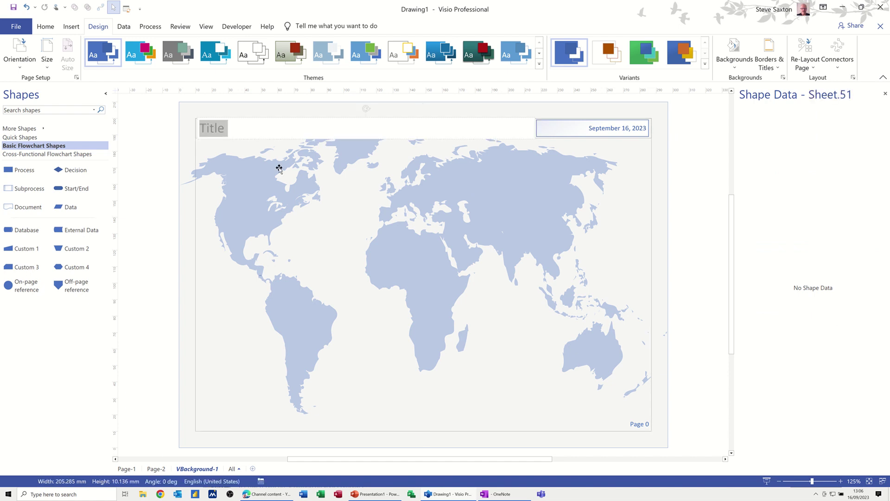
{"action": "type", "text": "My"}
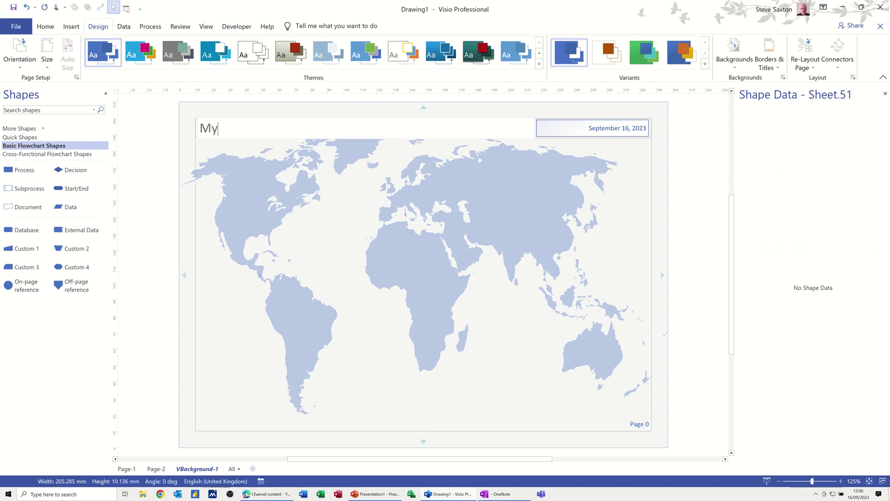
{"action": "type", "text": " Stuff"}
{"action": "left_click", "coordinate": [511, 310]}
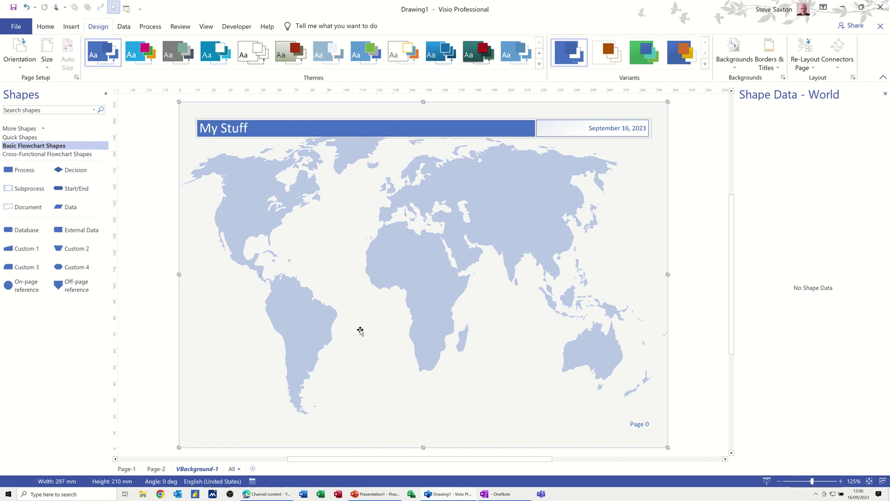
{"action": "left_click", "coordinate": [157, 470]}
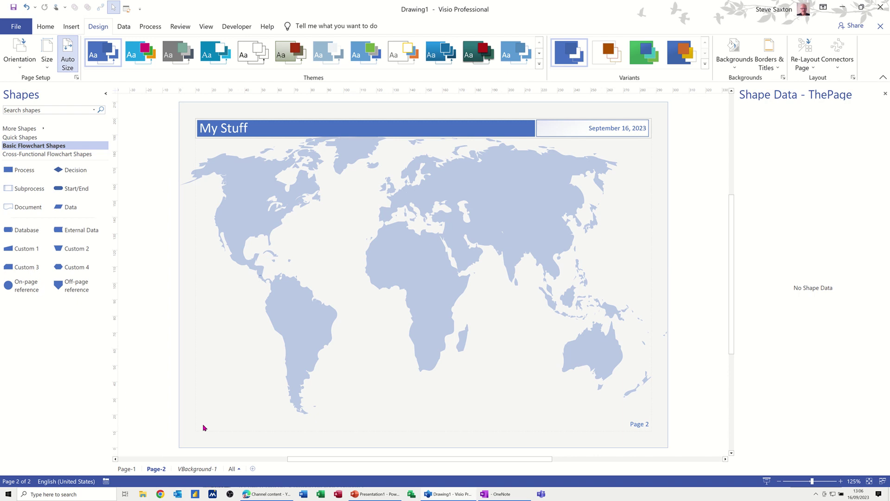
- Move the whole flowchart on Page-1 down so its start shape sits clear of the background's title bar
{"action": "left_click", "coordinate": [137, 470]}
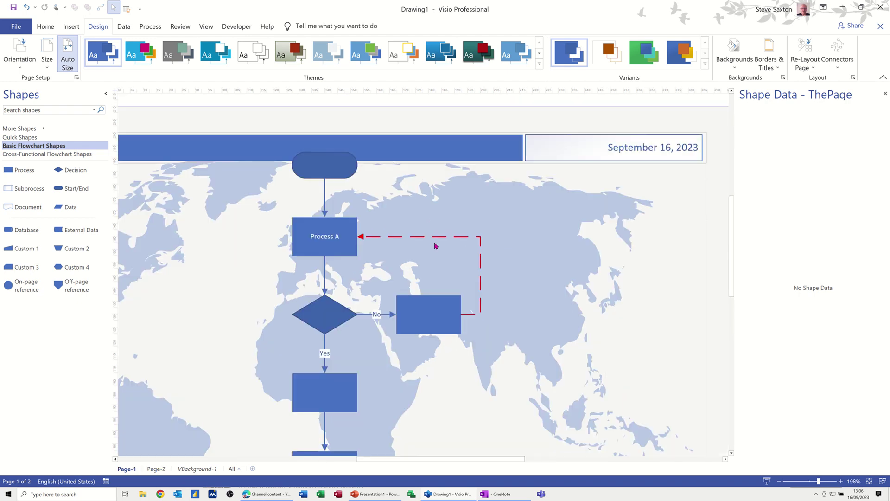
{"action": "scroll", "coordinate": [540, 300], "scroll_direction": "down", "scroll_amount": 4}
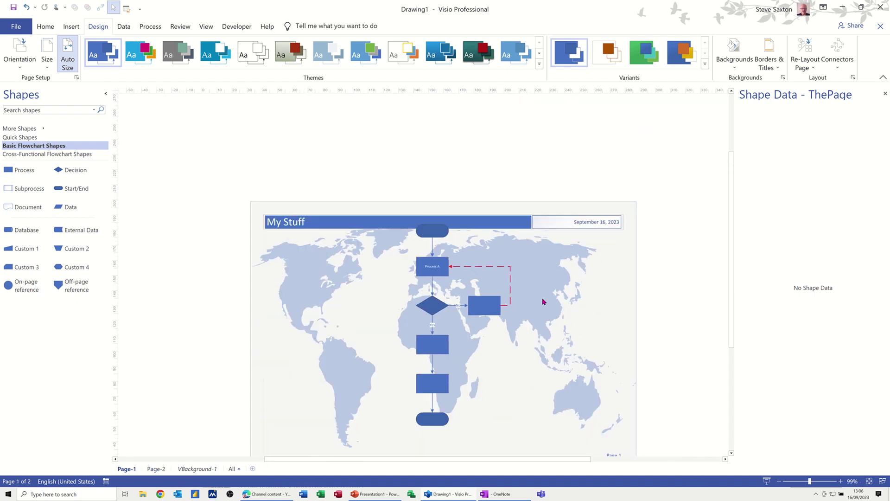
{"action": "scroll", "coordinate": [542, 302], "scroll_direction": "up", "scroll_amount": 3}
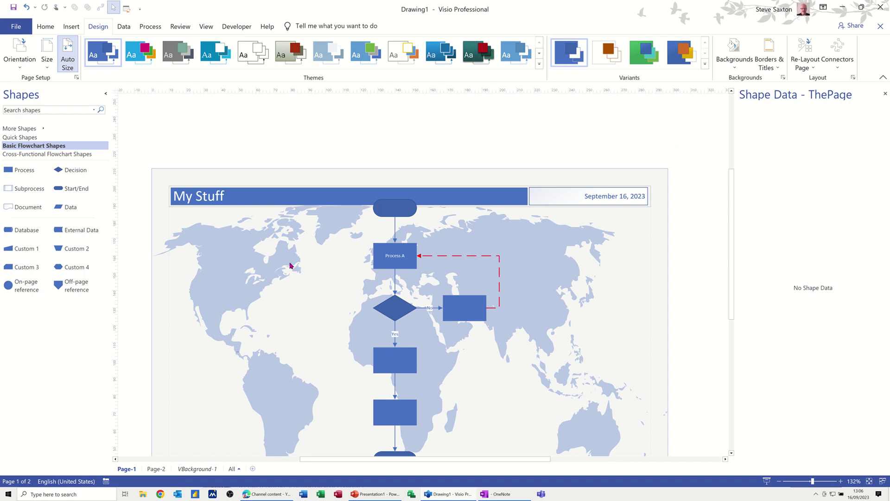
{"action": "left_click", "coordinate": [195, 469]}
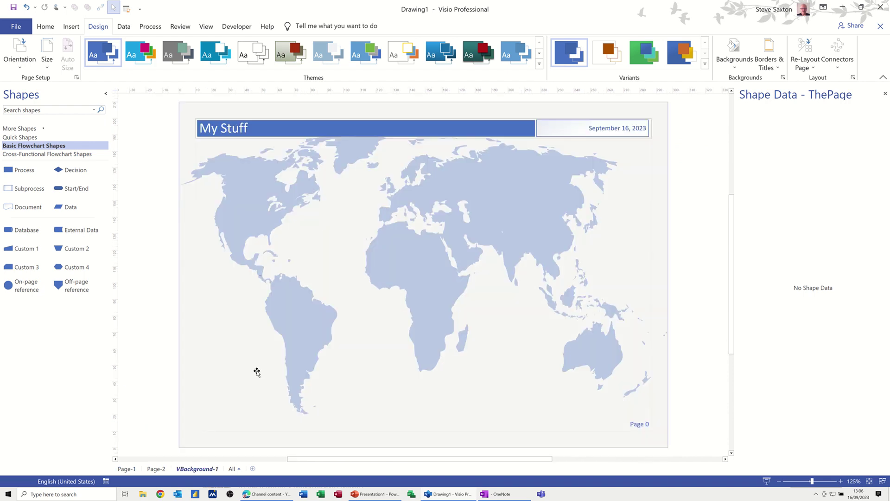
{"action": "left_click", "coordinate": [356, 116]}
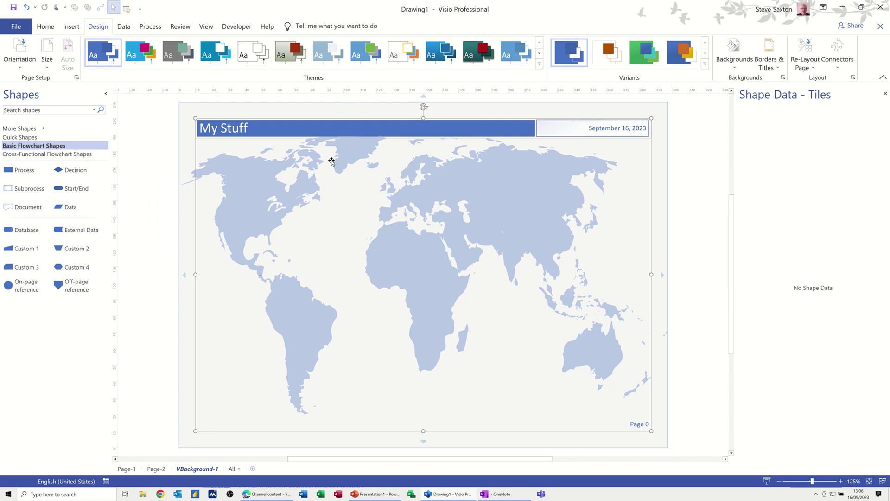
{"action": "left_click", "coordinate": [127, 470]}
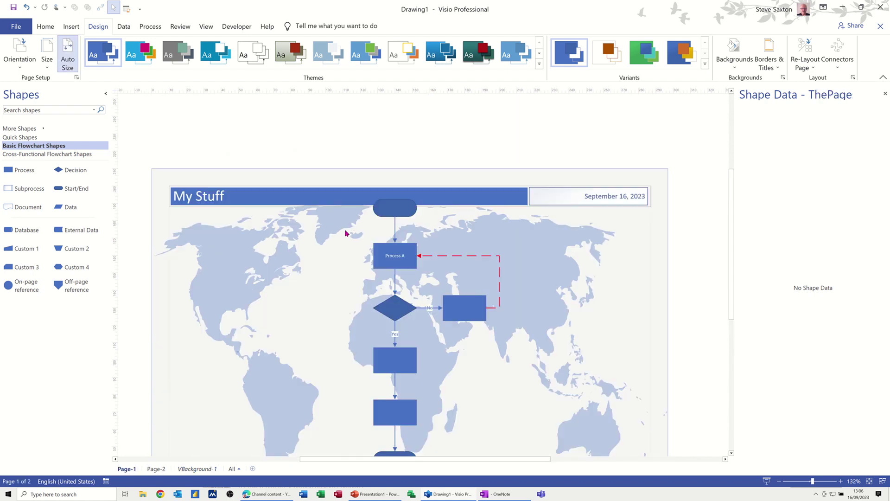
{"action": "key", "text": "ctrl+a"}
{"action": "left_click_drag", "start_coordinate": [402, 255], "coordinate": [398, 265]}
{"action": "left_click", "coordinate": [537, 272]}
{"action": "scroll", "coordinate": [577, 278], "scroll_direction": "down", "scroll_amount": 5}
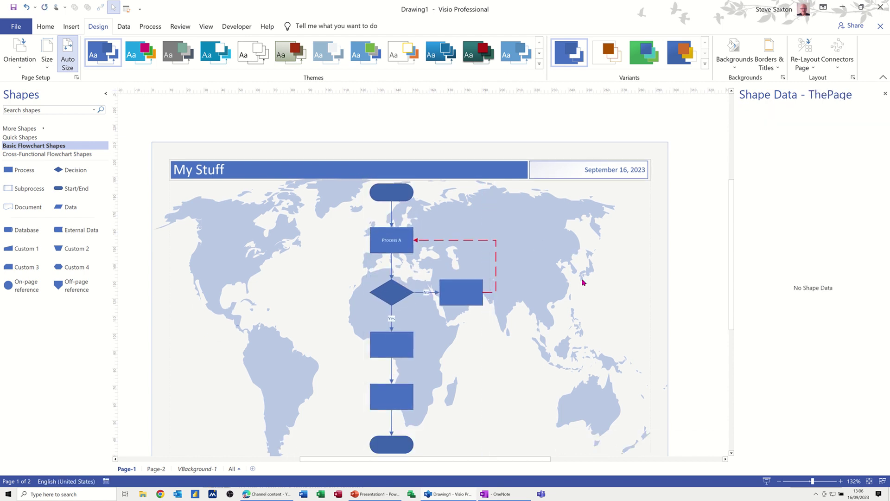
{"action": "scroll", "coordinate": [562, 289], "scroll_direction": "up", "scroll_amount": 3}
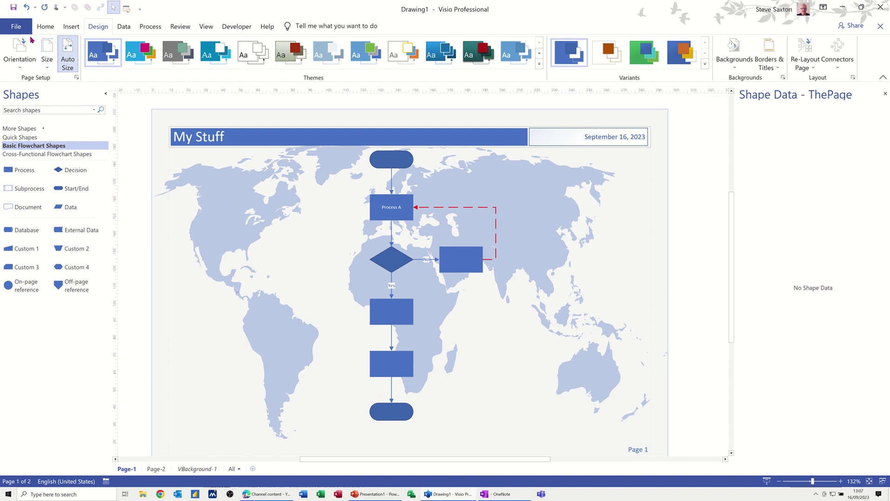
- Create a new drawing from the Organization Chart template's Department Organization Chart variant in metric units
{"action": "left_click", "coordinate": [17, 26]}
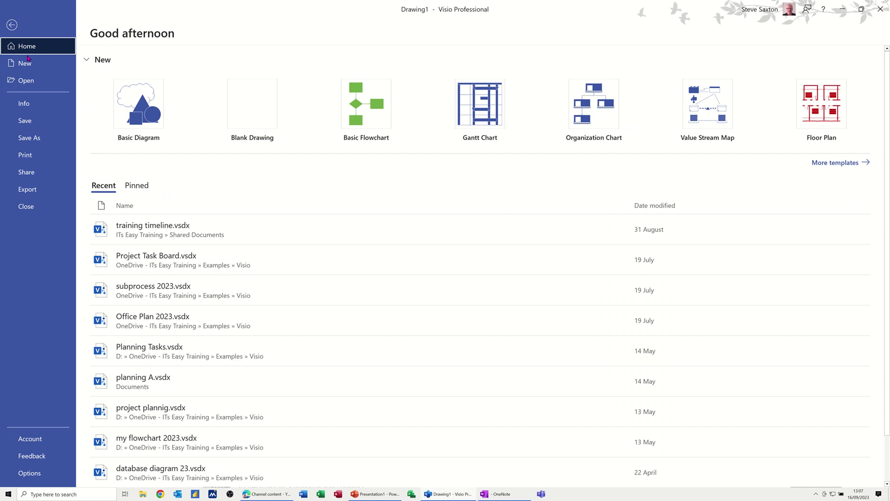
{"action": "left_click", "coordinate": [25, 63]}
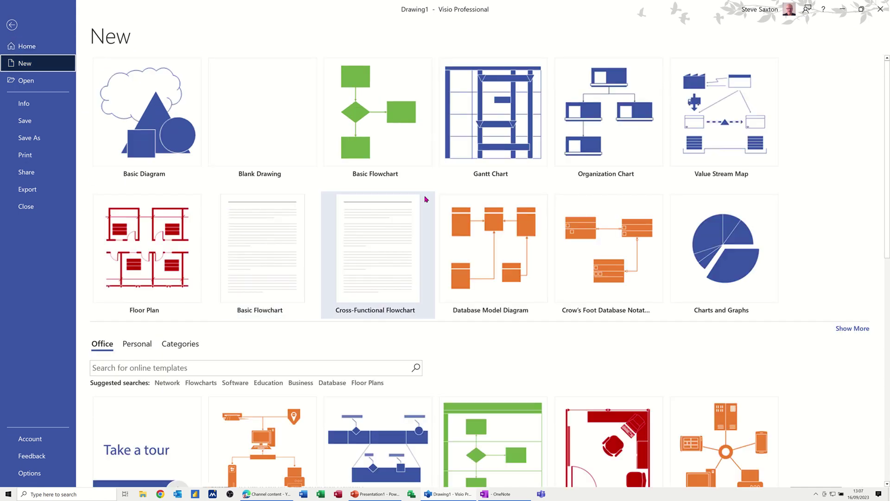
{"action": "left_click", "coordinate": [609, 118]}
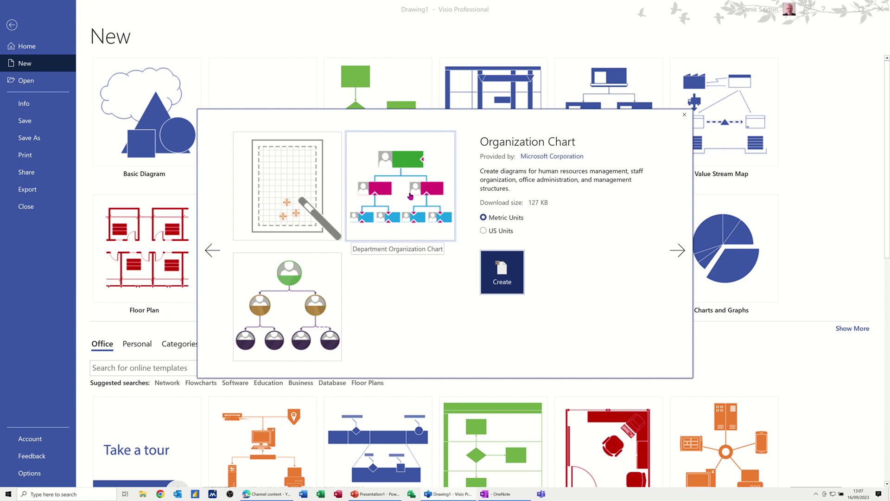
{"action": "left_click", "coordinate": [411, 196]}
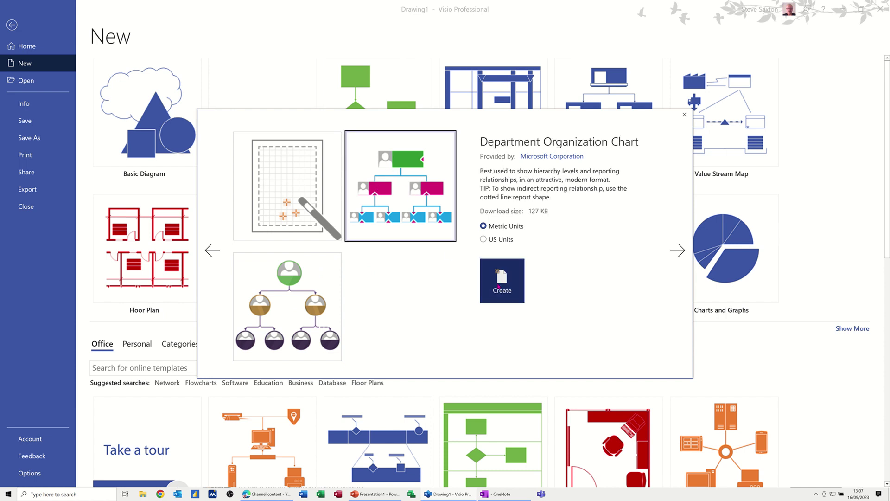
{"action": "left_click", "coordinate": [498, 276]}
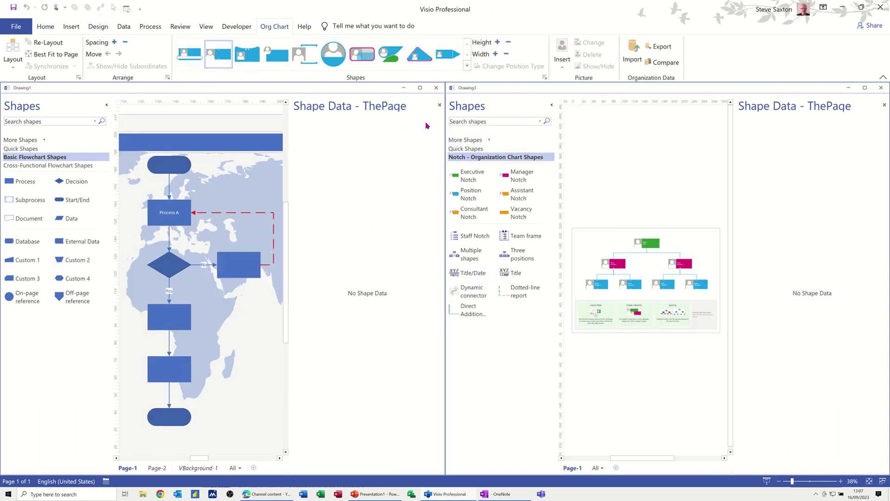
- Close the Drawing1 flowchart, including its Shape Data pane, without saving it
{"action": "left_click", "coordinate": [440, 105]}
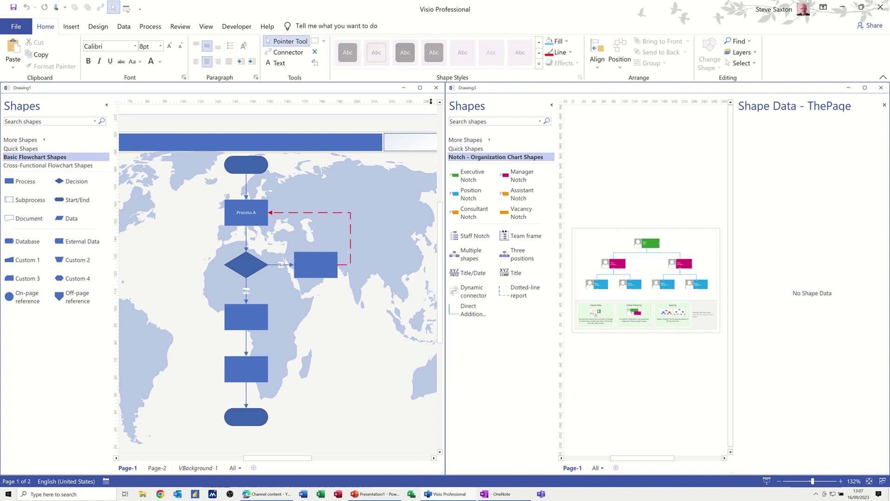
{"action": "left_click", "coordinate": [437, 88]}
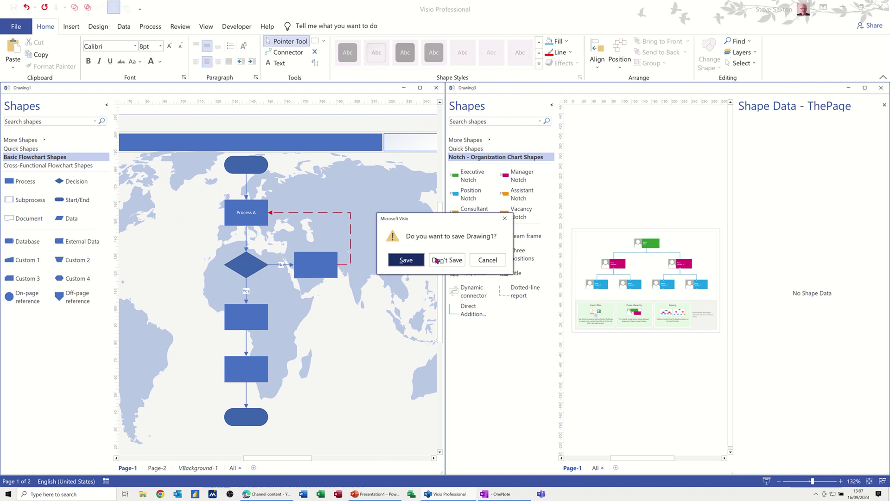
{"action": "left_click", "coordinate": [436, 260]}
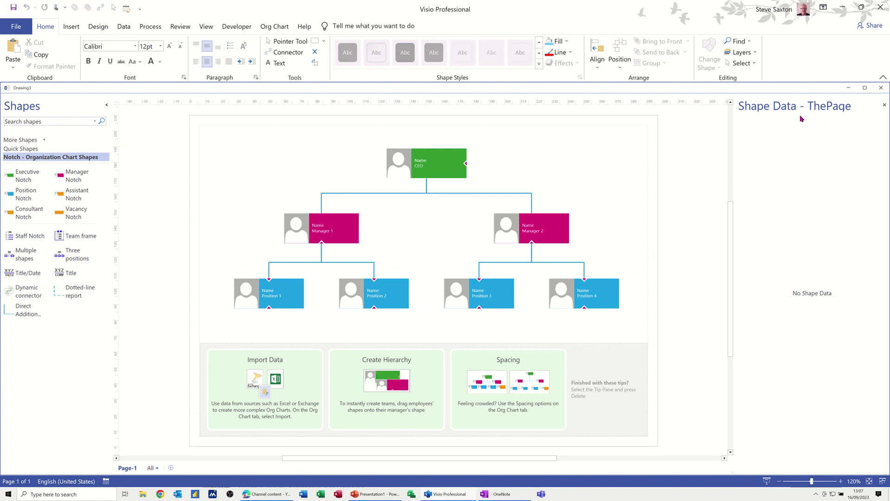
- Delete all the sample organization chart shapes and the tip pane from the page
{"action": "left_click", "coordinate": [432, 167]}
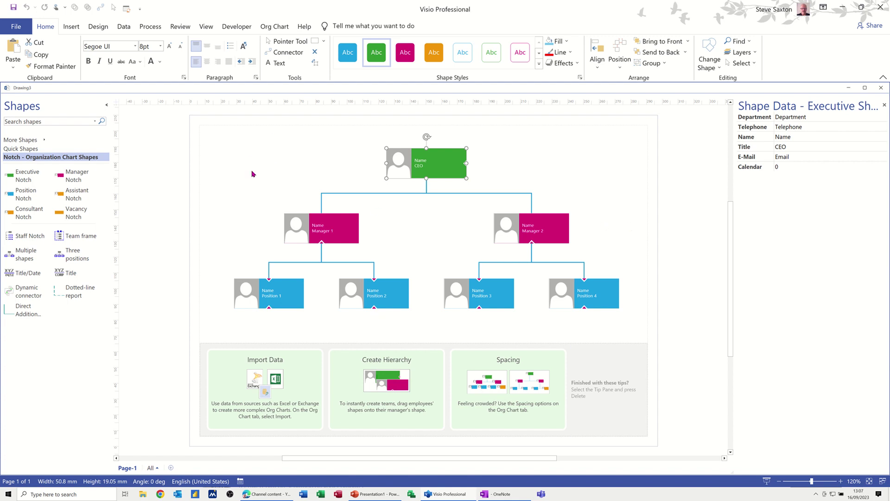
{"action": "key", "text": "ctrl+a"}
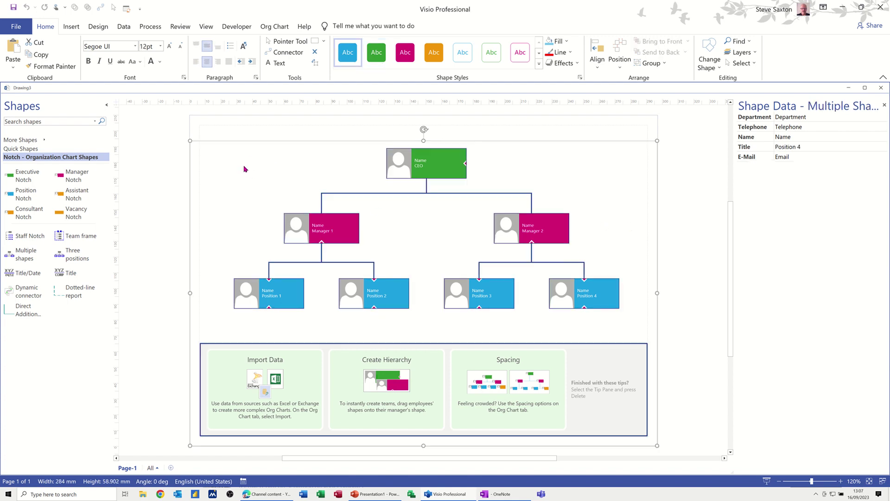
{"action": "key", "text": "Delete"}
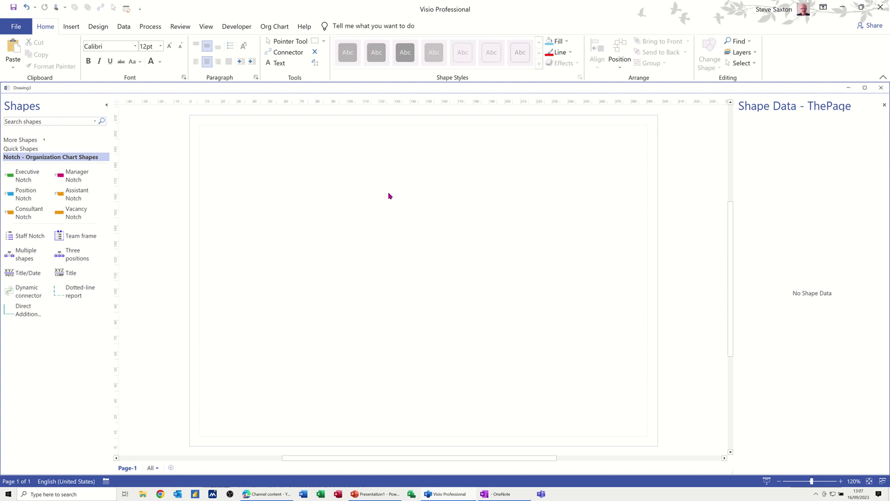
- Place an Executive Notch shape near the page's top centre and fill in the person's surname and the title "Mr"
{"action": "left_click_drag", "start_coordinate": [21, 175], "coordinate": [264, 175]}
{"action": "left_click_drag", "start_coordinate": [319, 175], "coordinate": [397, 168]}
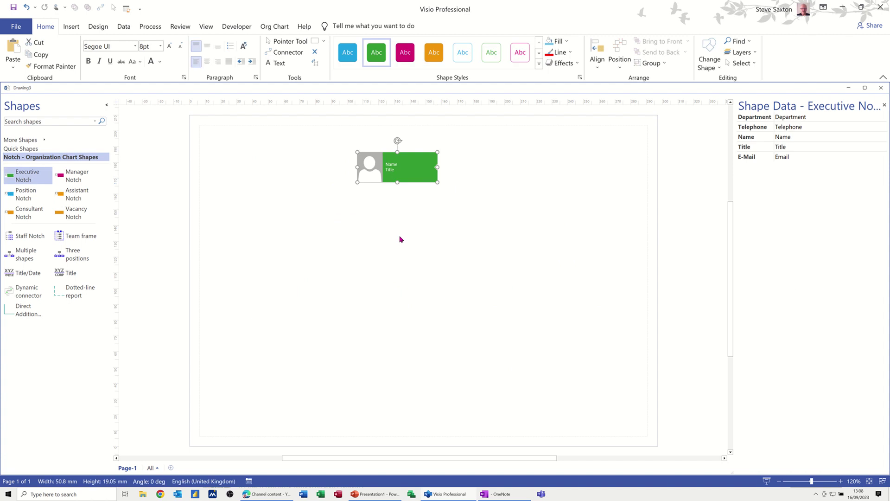
{"action": "left_click_drag", "start_coordinate": [67, 176], "coordinate": [426, 178]}
{"action": "double_click", "coordinate": [393, 164]}
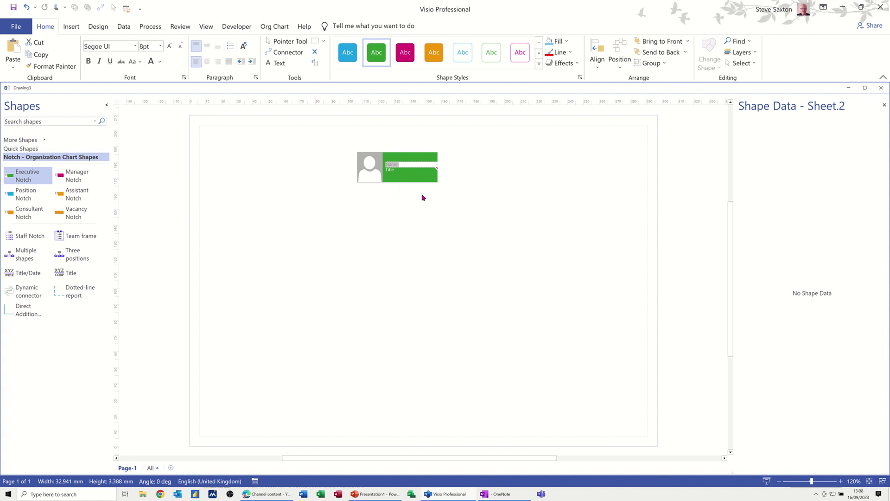
{"action": "type", "text": "Saxton"}
{"action": "double_click", "coordinate": [393, 170]}
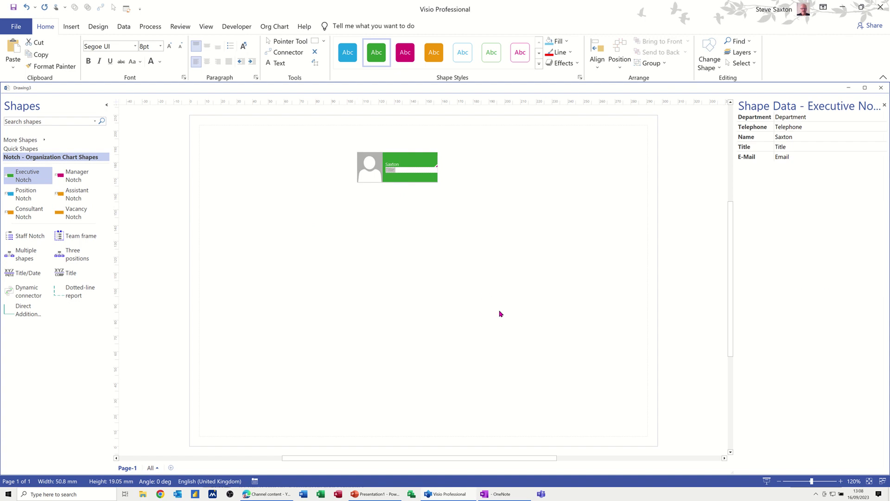
{"action": "type", "text": "Mr"}
{"action": "left_click", "coordinate": [407, 195]}
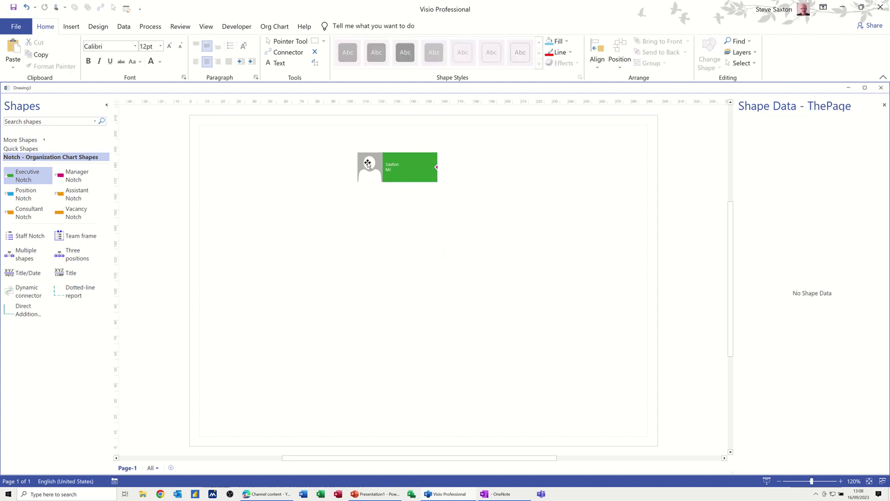
- Replace the placeholder picture on the green executive shape with the person's photo
{"action": "left_click", "coordinate": [368, 163]}
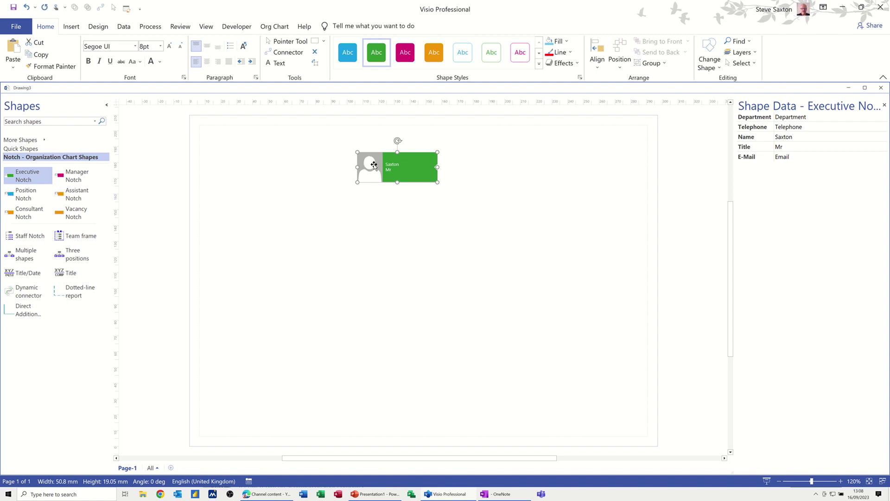
{"action": "right_click", "coordinate": [369, 163]}
{"action": "mouse_move", "coordinate": [397, 173]}
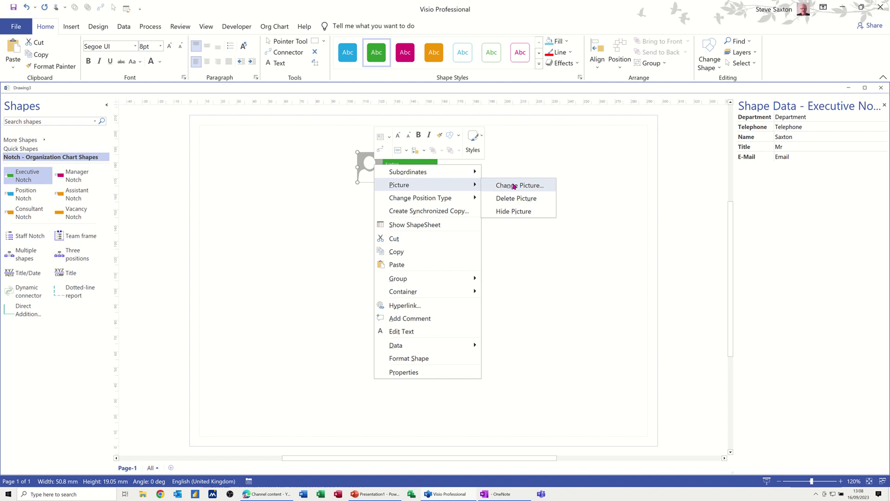
{"action": "left_click", "coordinate": [513, 185]}
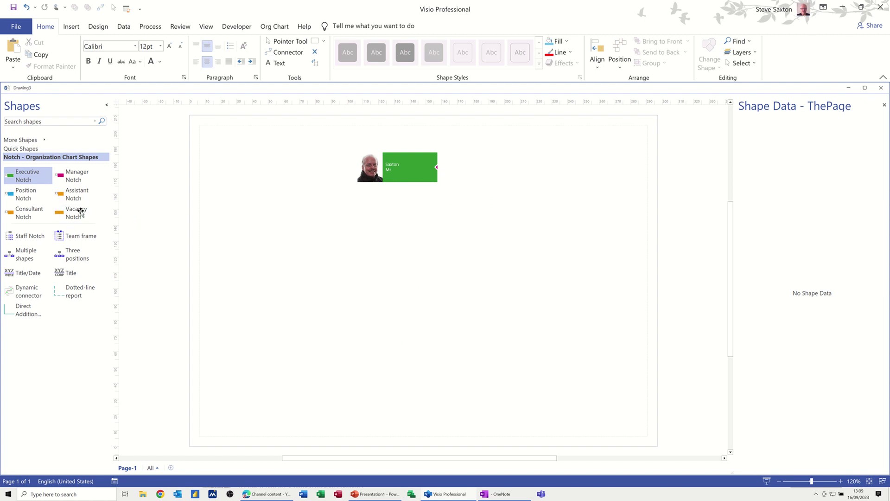
- Add three Manager Notch shapes as subordinates of the executive shape
{"action": "left_click_drag", "start_coordinate": [92, 176], "coordinate": [401, 165]}
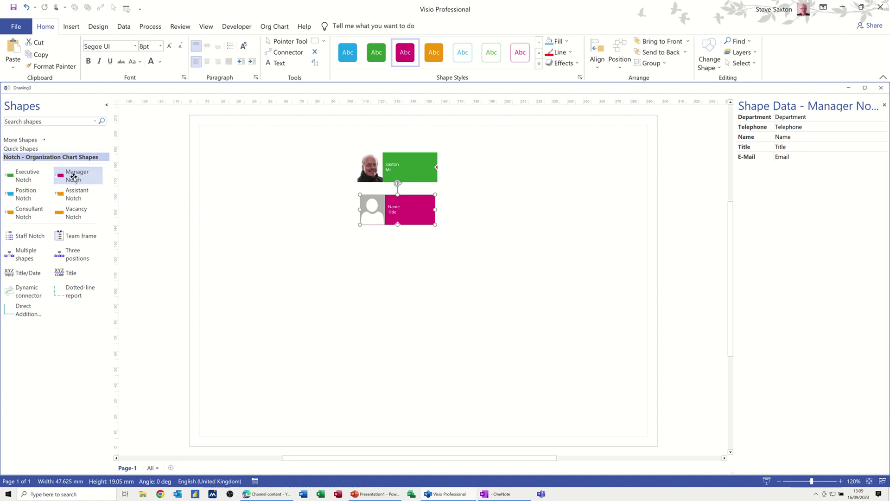
{"action": "left_click_drag", "start_coordinate": [73, 177], "coordinate": [402, 161]}
{"action": "left_click_drag", "start_coordinate": [62, 174], "coordinate": [402, 166]}
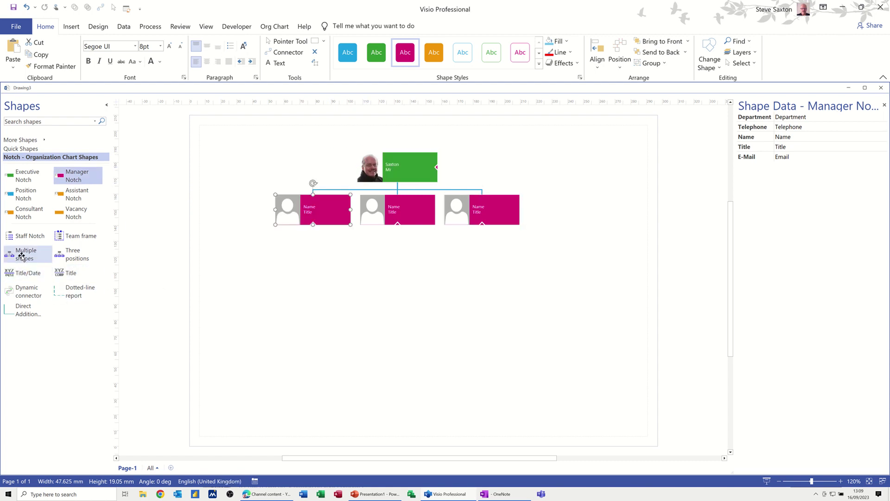
- Add four positions under the leftmost manager using Multiple shapes, one Position Notch under the middle manager and two under the rightmost
{"action": "left_click_drag", "start_coordinate": [22, 257], "coordinate": [318, 213]}
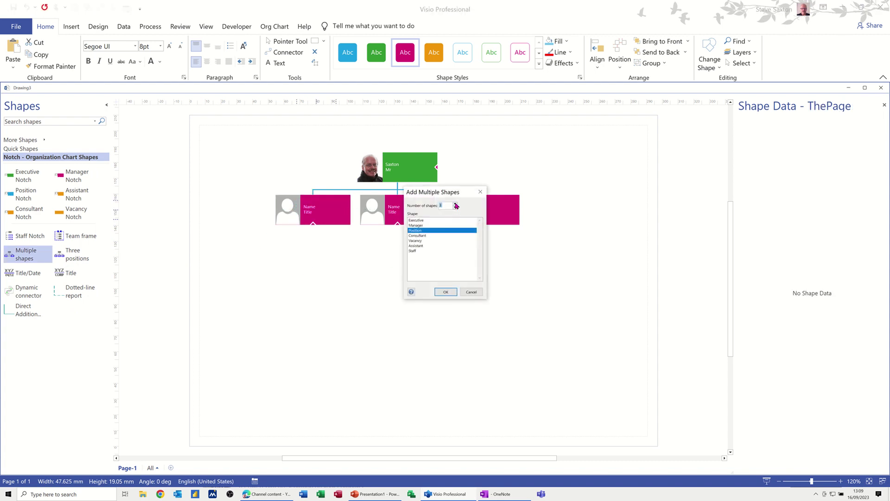
{"action": "left_click", "coordinate": [446, 291]}
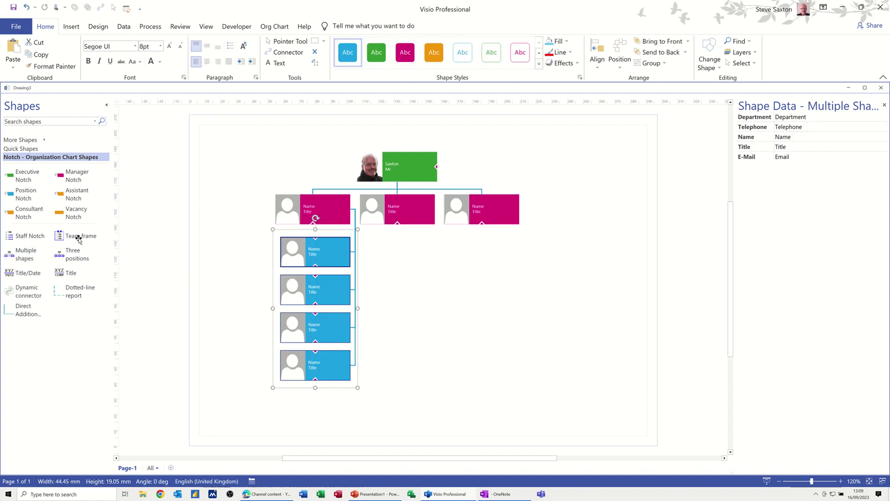
{"action": "left_click_drag", "start_coordinate": [24, 195], "coordinate": [397, 209]}
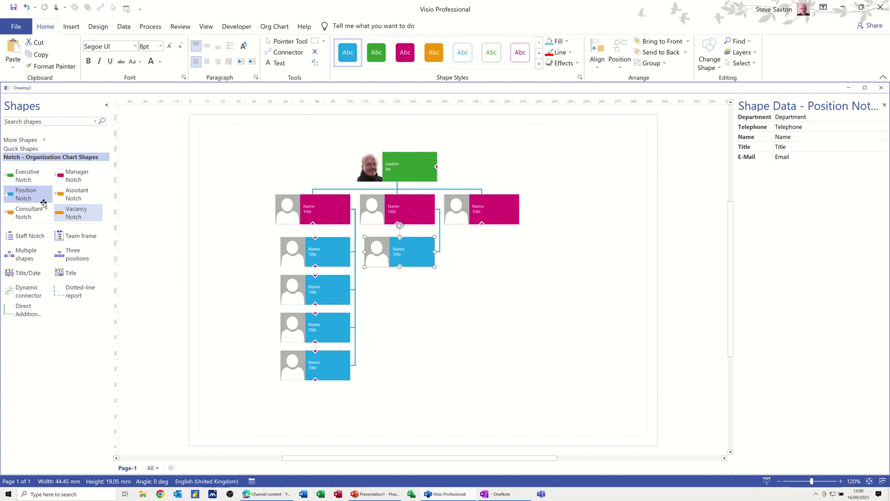
{"action": "left_click_drag", "start_coordinate": [24, 195], "coordinate": [486, 211]}
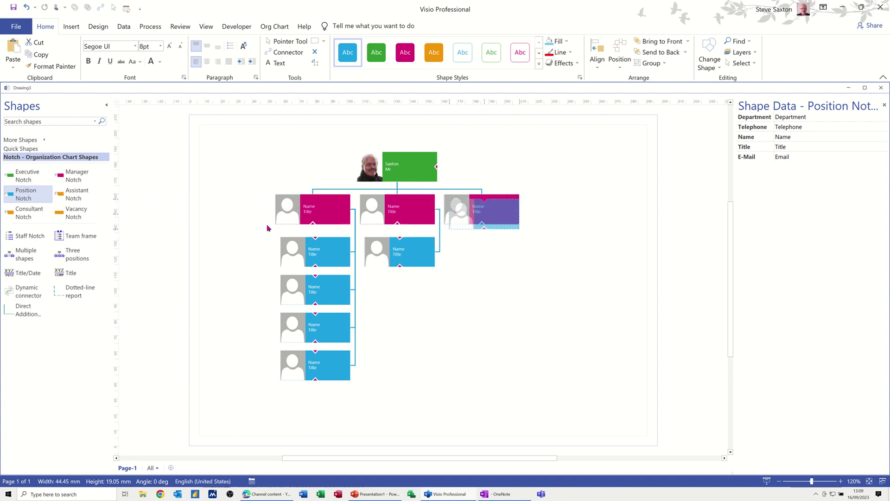
{"action": "left_click_drag", "start_coordinate": [149, 211], "coordinate": [486, 215]}
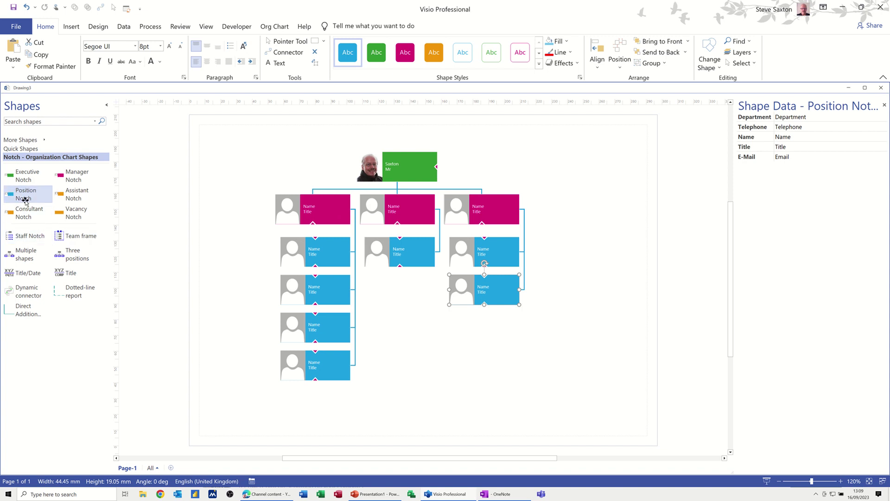
- Place a separate Position Notch in the page's upper-right area, level with the executive shape
{"action": "left_click_drag", "start_coordinate": [24, 197], "coordinate": [599, 166]}
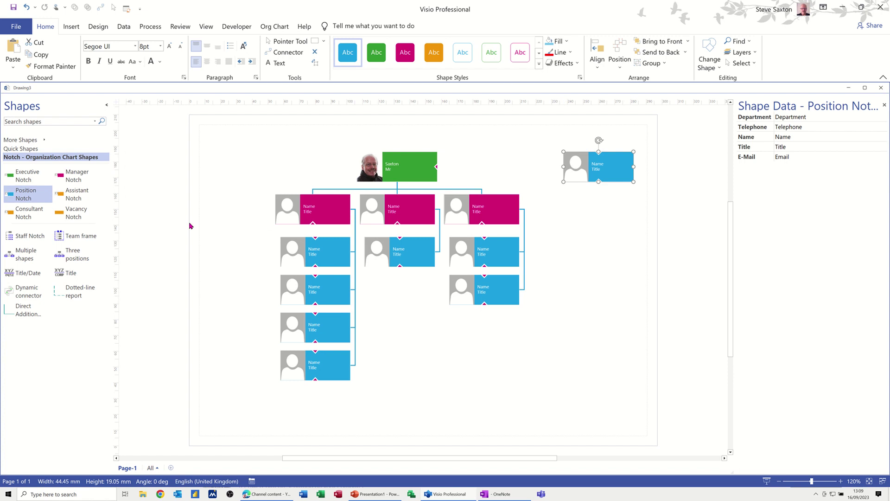
{"action": "left_click", "coordinate": [24, 258]}
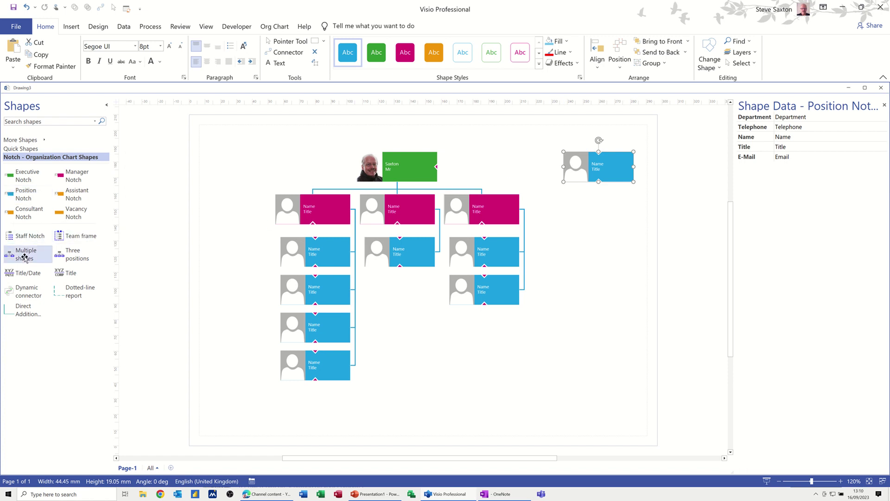
- Add three positions under the separate position using Multiple shapes and enclose that group in a Team frame about 75 by 112.5 mm
{"action": "left_click_drag", "start_coordinate": [24, 258], "coordinate": [599, 166]}
{"action": "left_click", "coordinate": [446, 291]}
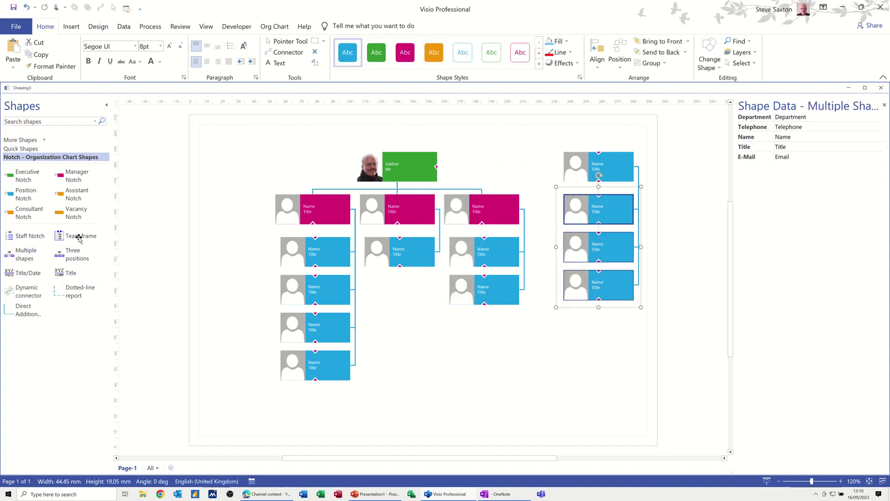
{"action": "left_click_drag", "start_coordinate": [74, 236], "coordinate": [609, 201]}
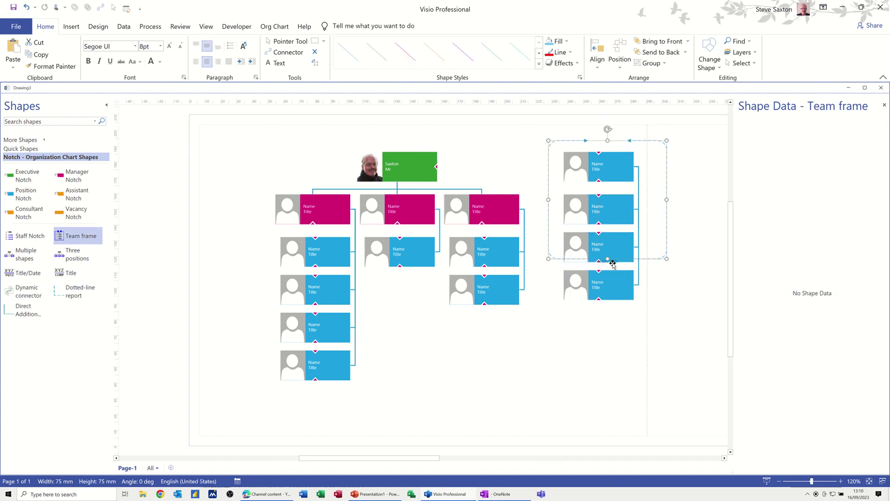
{"action": "left_click_drag", "start_coordinate": [608, 295], "coordinate": [609, 319]}
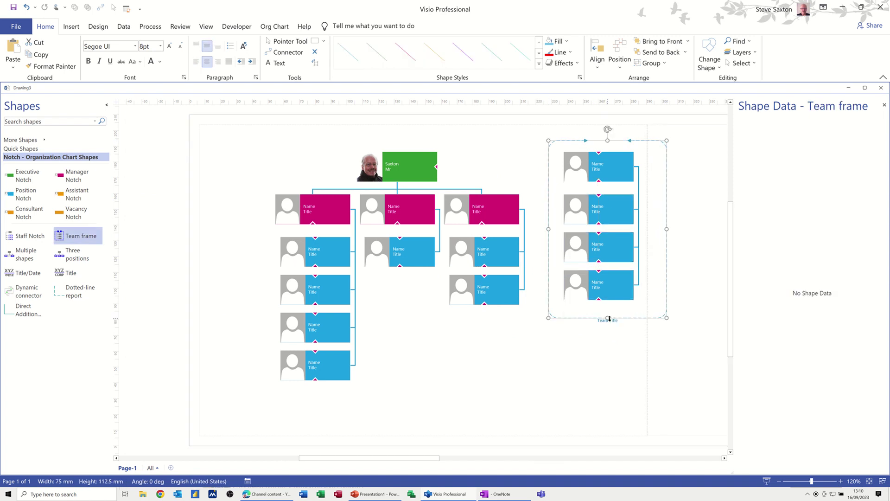
{"action": "left_click", "coordinate": [563, 378]}
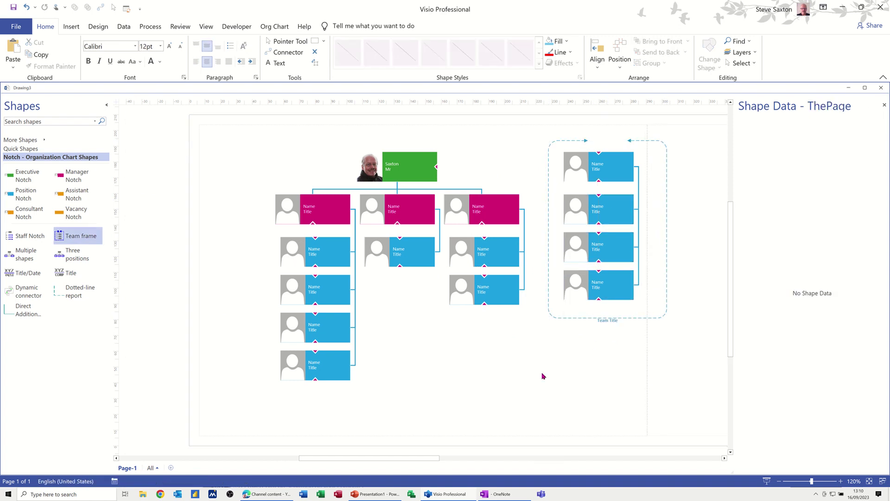
- Move the entire organization chart, including the team frame, leftward until it all fits within the page margins
{"action": "key", "text": "ctrl+a"}
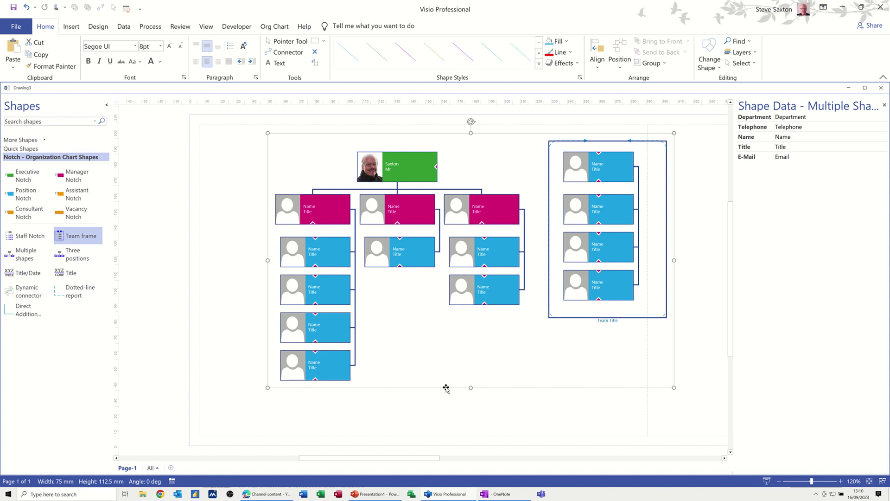
{"action": "left_click_drag", "start_coordinate": [446, 388], "coordinate": [378, 391]}
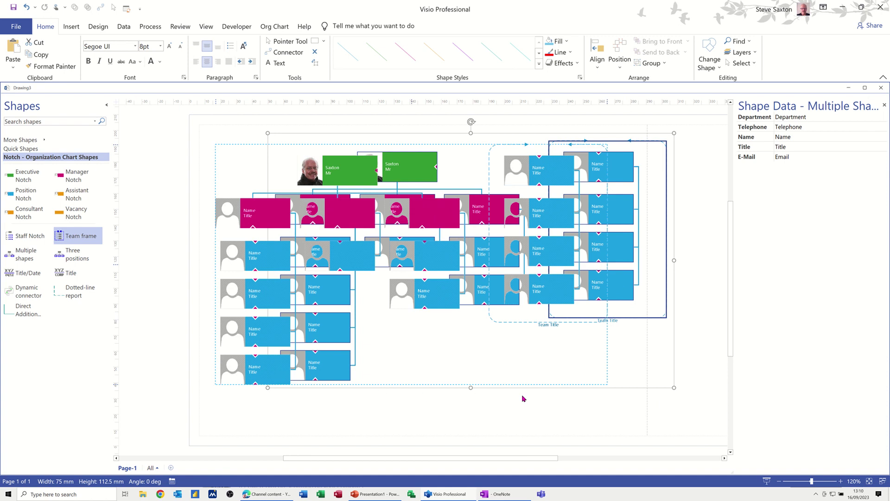
{"action": "left_click", "coordinate": [637, 328]}
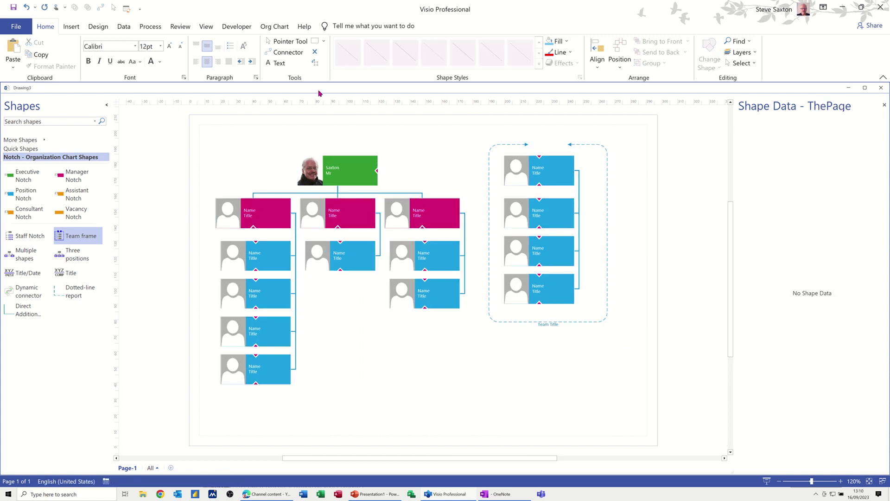
- Link the top position inside the team frame to the green executive shape with a straight horizontal connector
{"action": "left_click", "coordinate": [289, 52]}
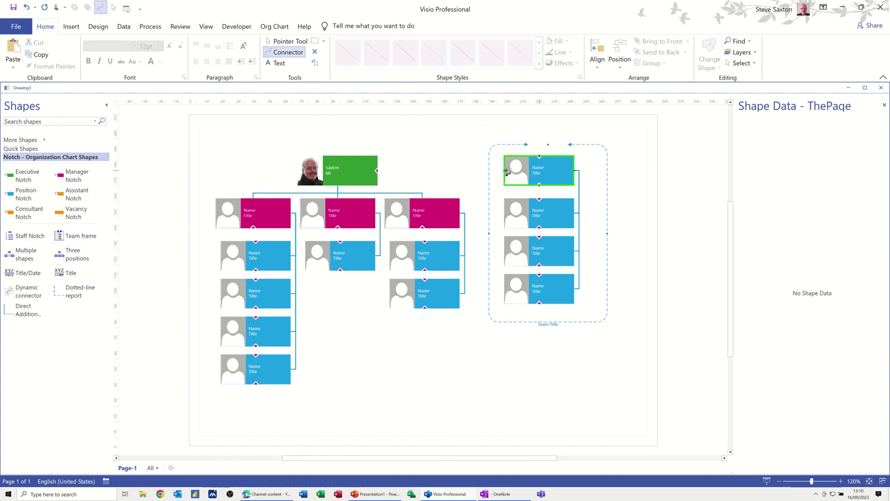
{"action": "left_click_drag", "start_coordinate": [498, 171], "coordinate": [377, 171]}
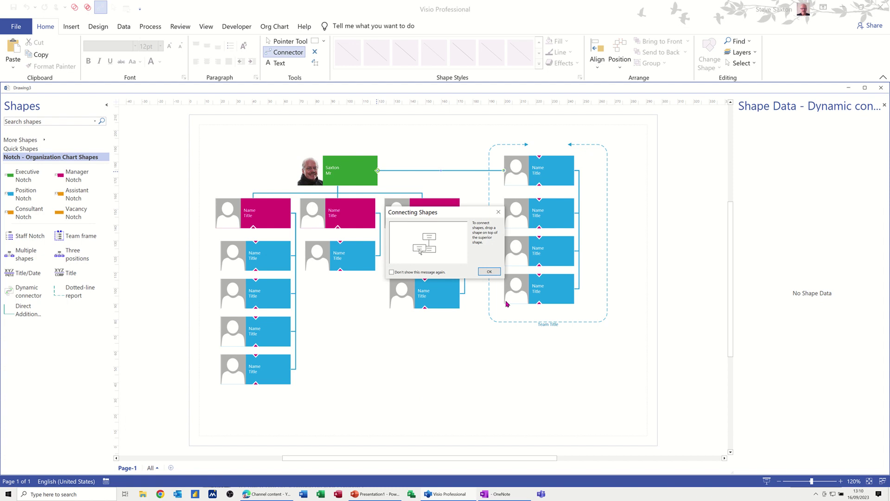
{"action": "left_click", "coordinate": [489, 272]}
{"action": "left_click", "coordinate": [532, 336]}
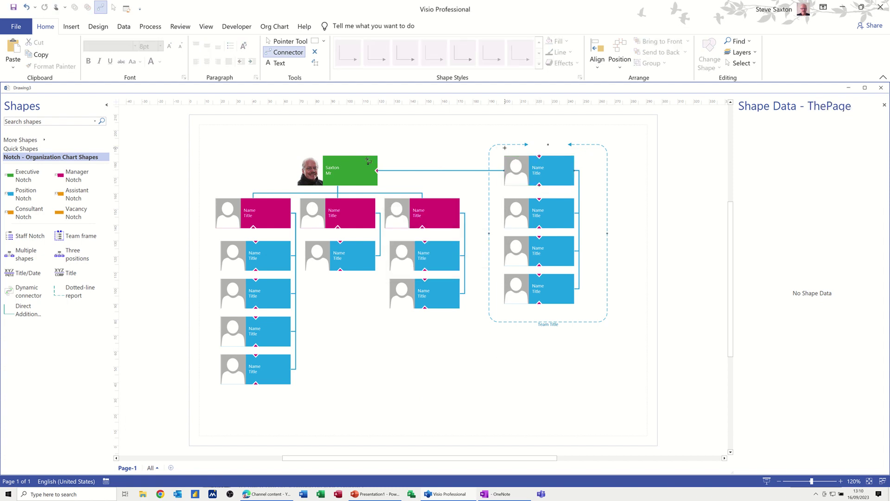
{"action": "left_click", "coordinate": [285, 43]}
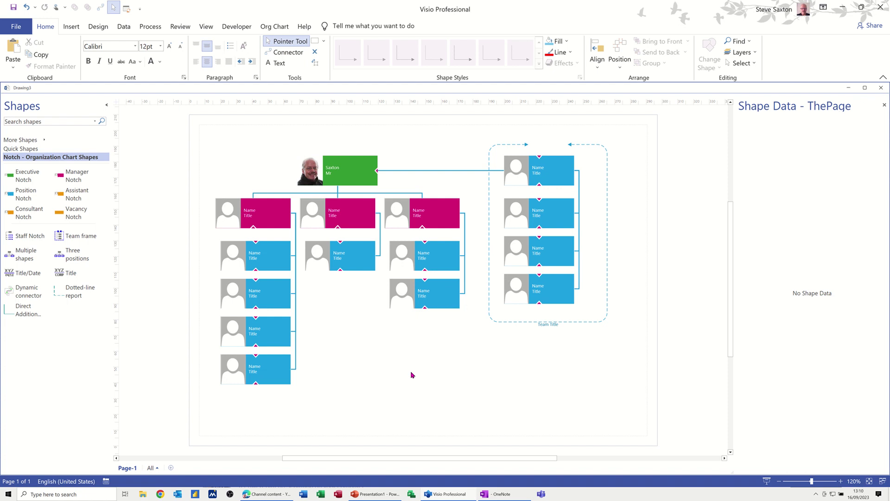
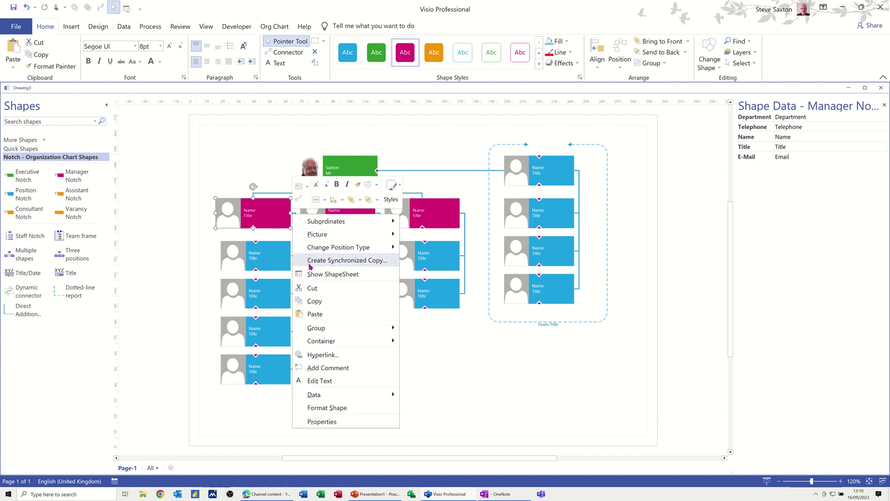
- Create a synchronized copy of the leftmost manager's team on a new page and compare it with the original
{"action": "left_click", "coordinate": [347, 261]}
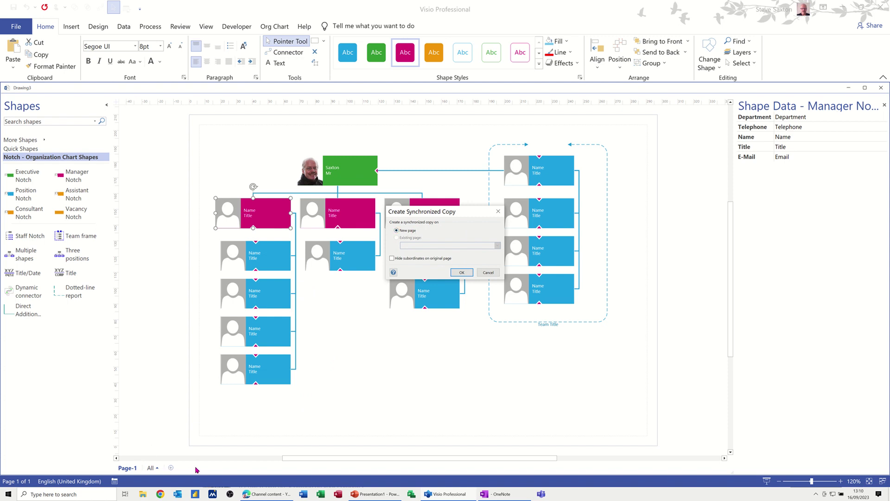
{"action": "left_click", "coordinate": [462, 273]}
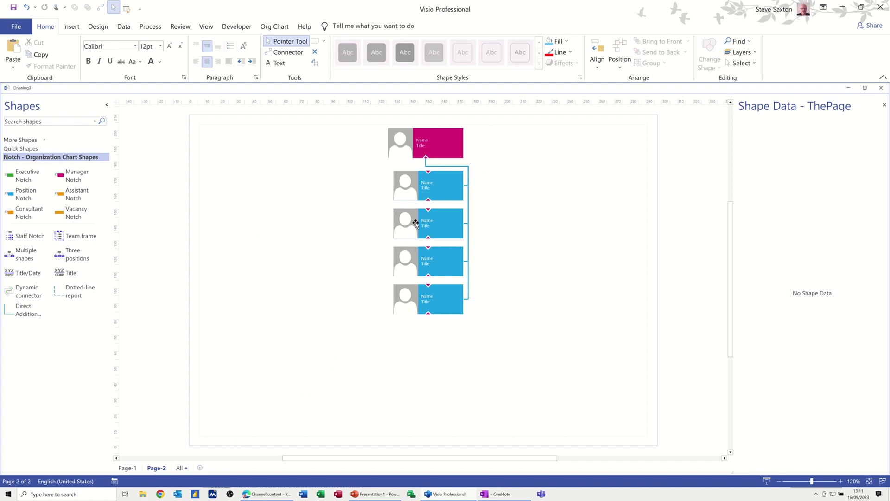
{"action": "left_click", "coordinate": [126, 468]}
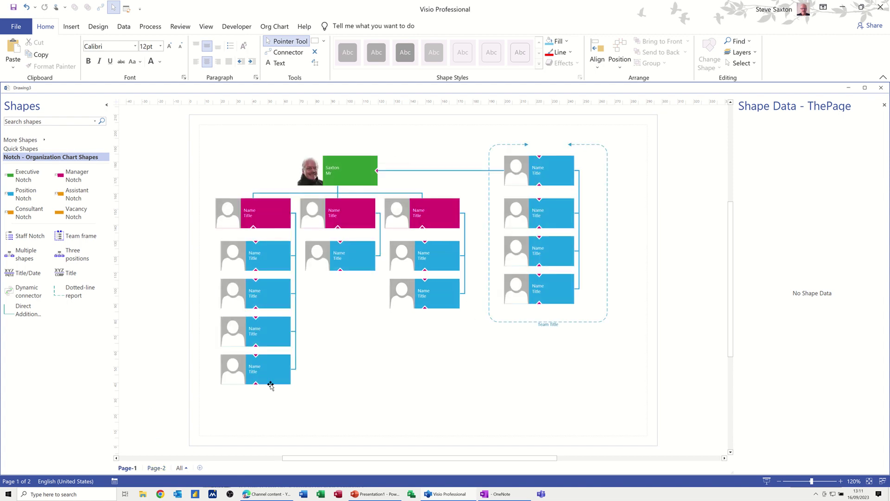
{"action": "left_click", "coordinate": [156, 468]}
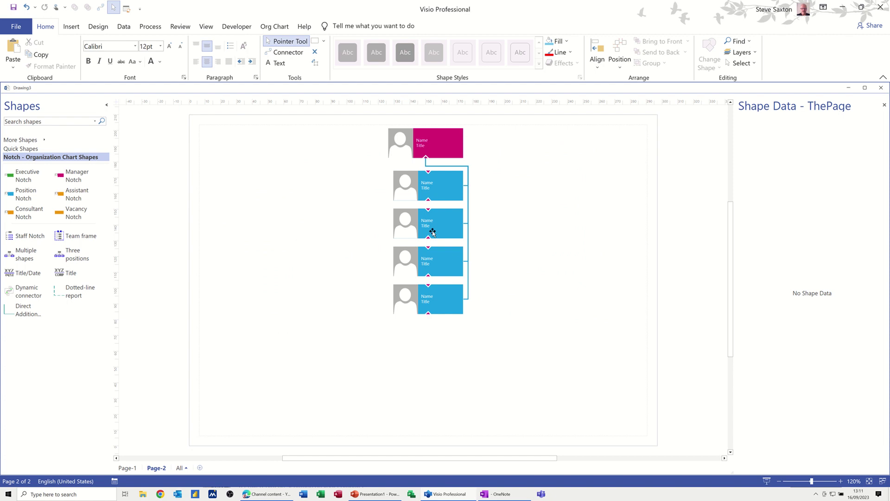
{"action": "left_click", "coordinate": [124, 469]}
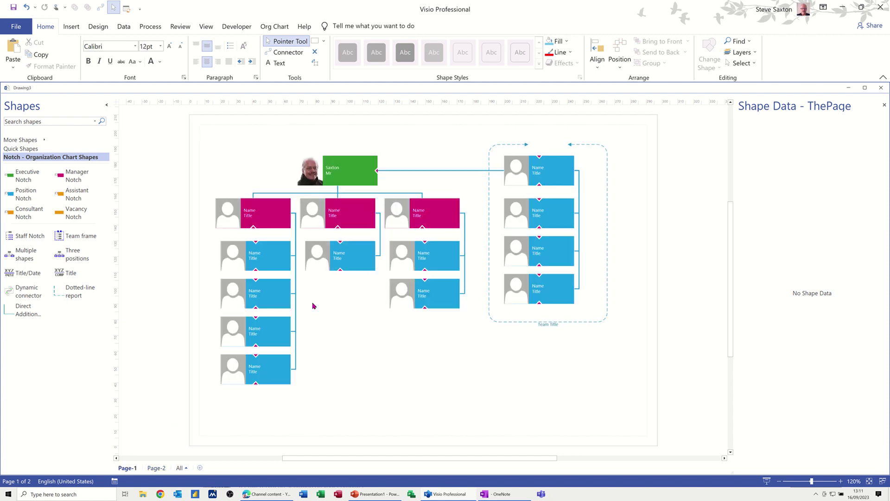
- Replace the leftmost manager's placeholder name on Page-1 with a surname and check the synchronized copy on Page-2
{"action": "double_click", "coordinate": [249, 211]}
{"action": "mouse_move", "coordinate": [443, 493]}
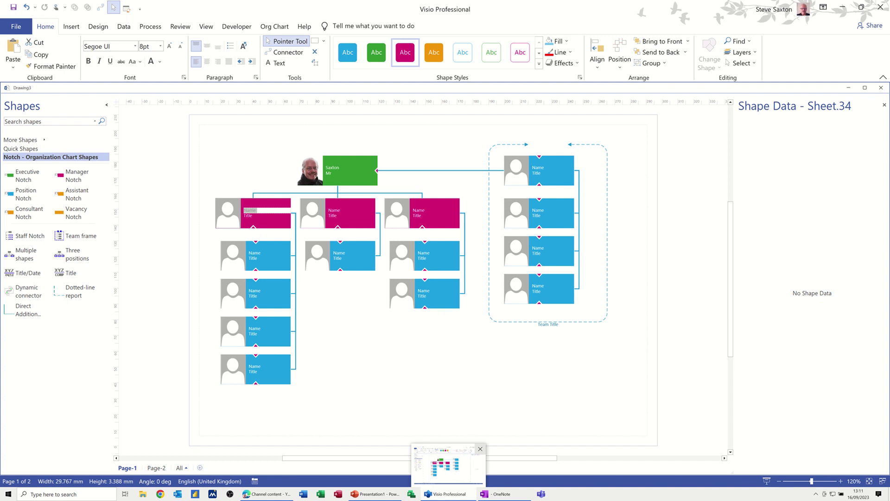
{"action": "type", "text": "Smith"}
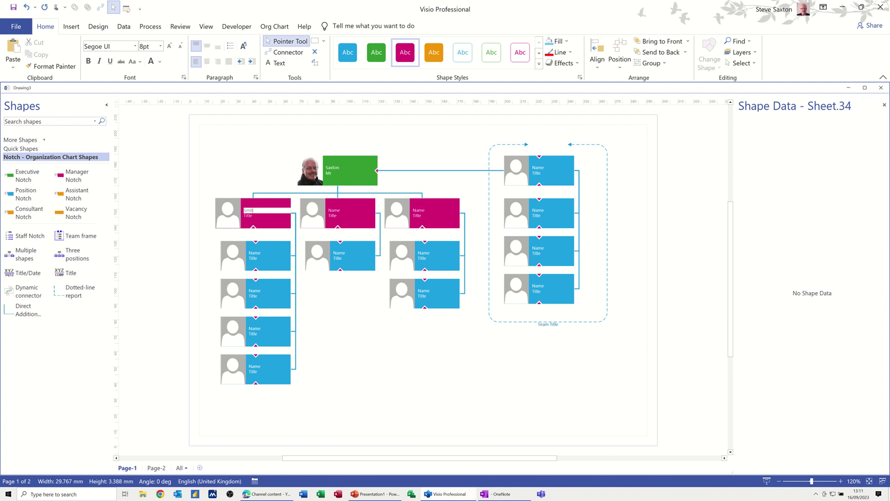
{"action": "left_click", "coordinate": [306, 302]}
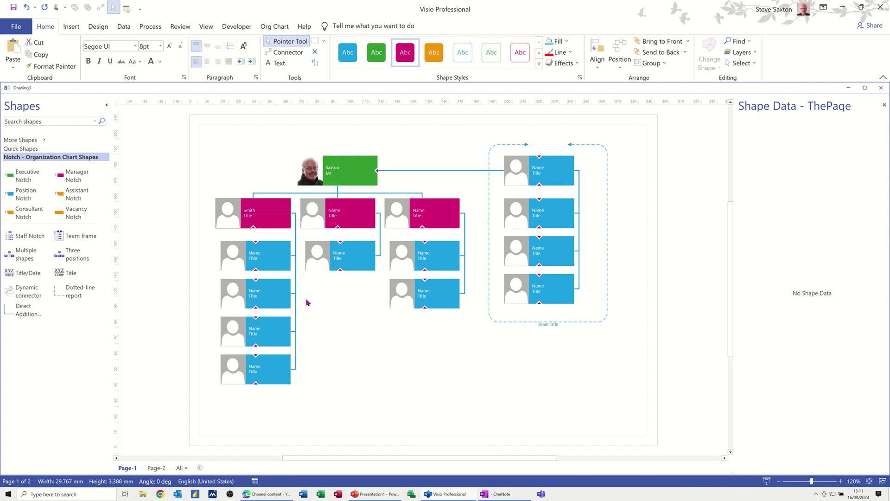
{"action": "left_click", "coordinate": [154, 469]}
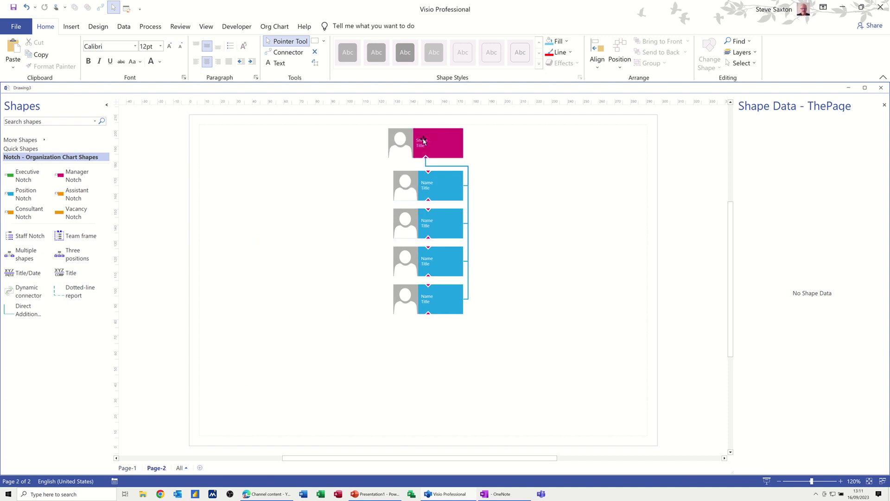
{"action": "left_click", "coordinate": [125, 468]}
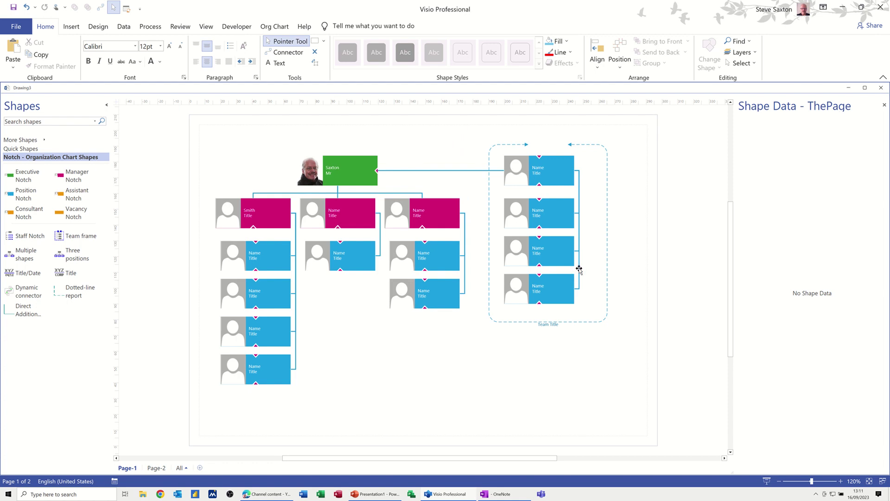
- Hide the leftmost manager's subordinates on Page-1 and check that manager's team on Page-2
{"action": "right_click", "coordinate": [267, 214]}
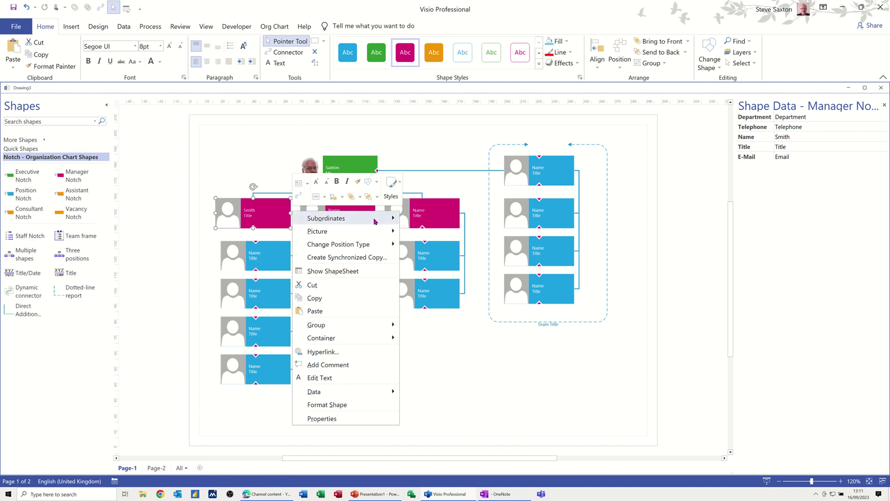
{"action": "mouse_move", "coordinate": [383, 220]}
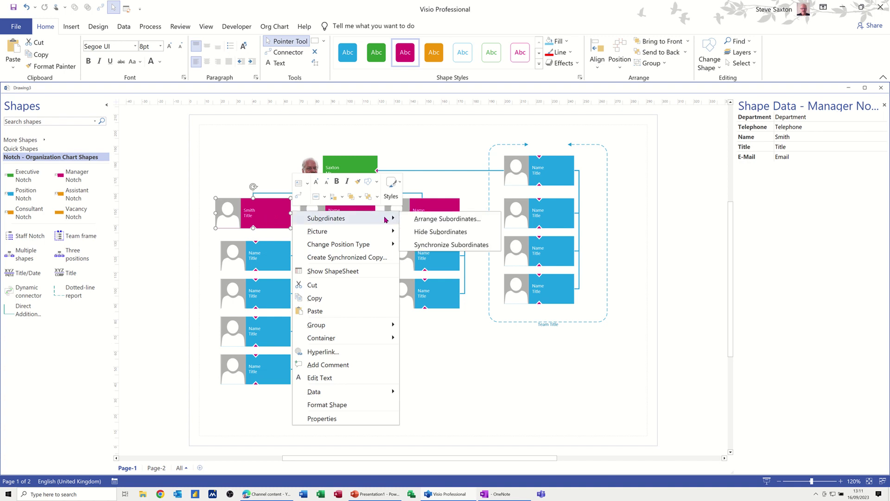
{"action": "left_click", "coordinate": [438, 233]}
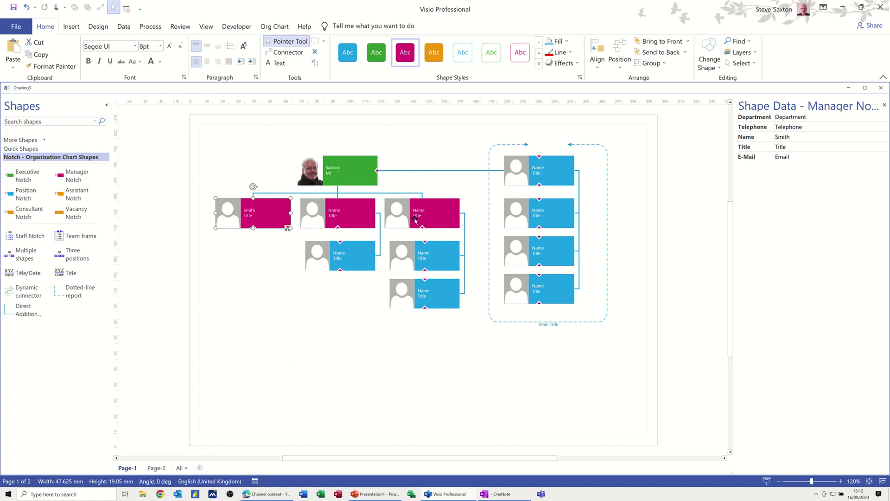
{"action": "left_click", "coordinate": [156, 468]}
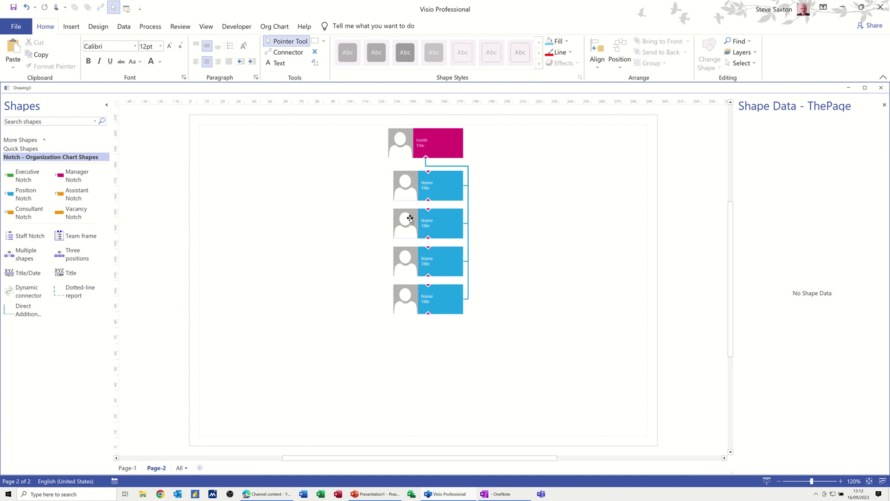
{"action": "left_click", "coordinate": [126, 468]}
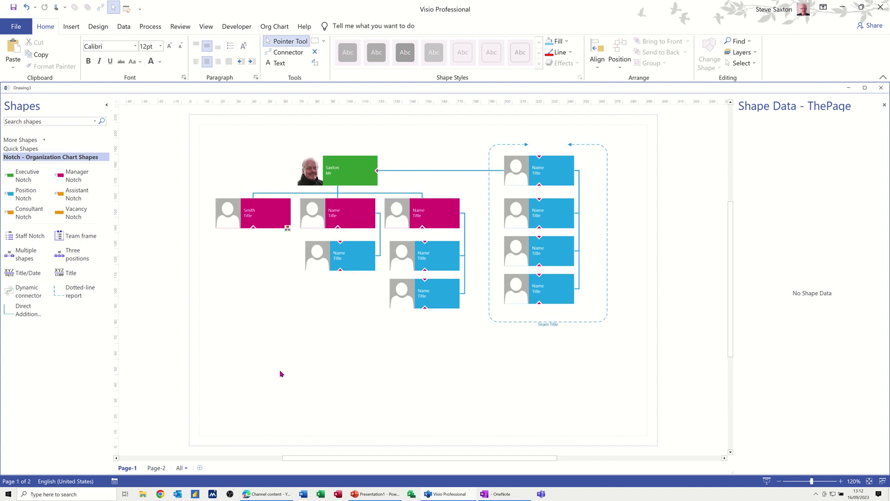
{"action": "left_click", "coordinate": [440, 210]}
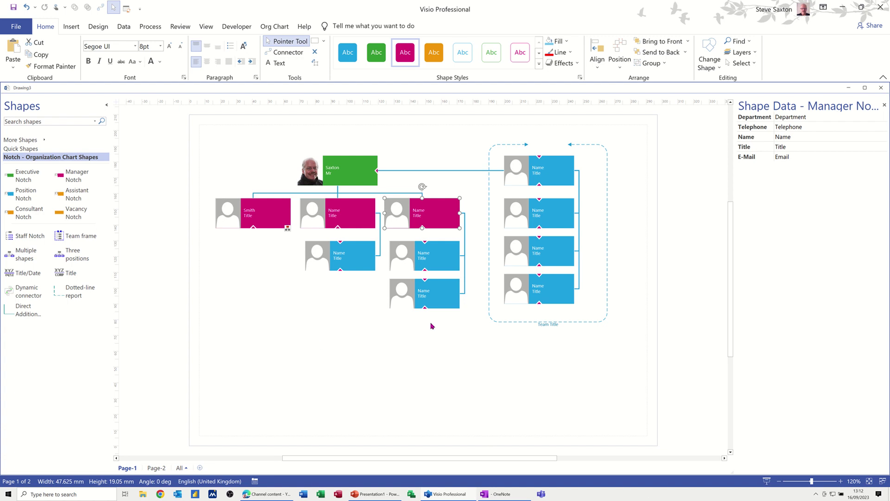
- Create a new drawing from the blank Gantt Chart template in metric units, accepting the default chart options
{"action": "left_click", "coordinate": [16, 27]}
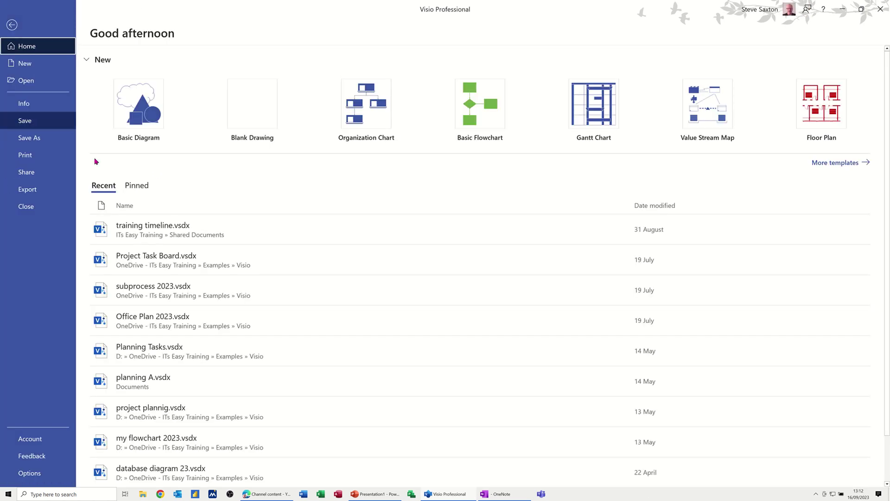
{"action": "left_click", "coordinate": [593, 109]}
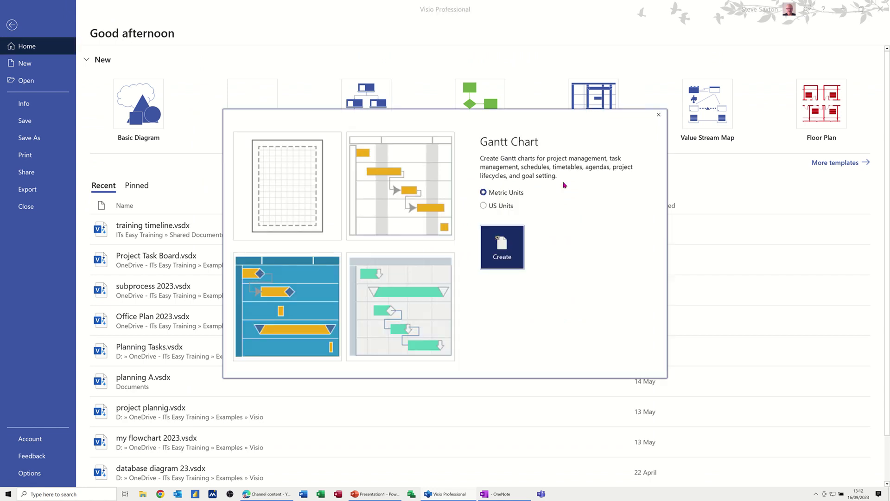
{"action": "left_click", "coordinate": [291, 194]}
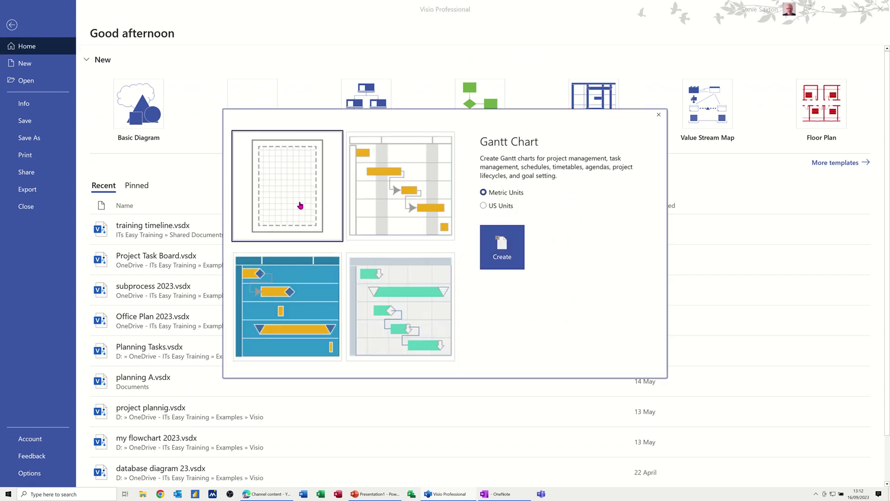
{"action": "left_click", "coordinate": [499, 257]}
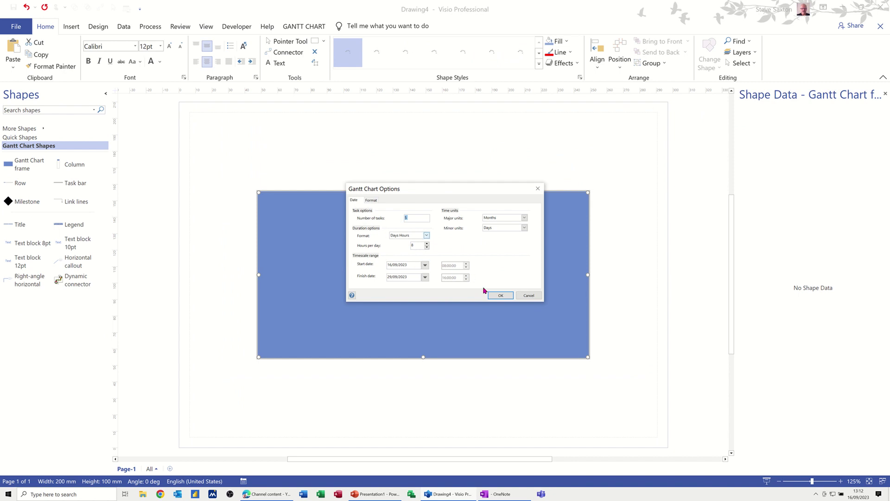
{"action": "left_click", "coordinate": [501, 295]}
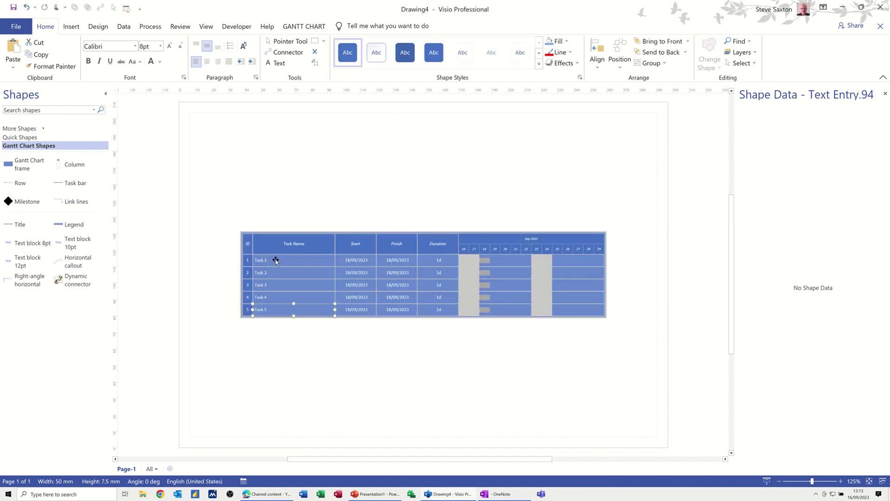
- Rename the first task in the Gantt chart as Develop Strategy
{"action": "left_click", "coordinate": [265, 260]}
{"action": "left_click", "coordinate": [278, 274]}
{"action": "left_click", "coordinate": [278, 285]}
{"action": "left_click", "coordinate": [279, 259]}
{"action": "type", "text": "Devel"}
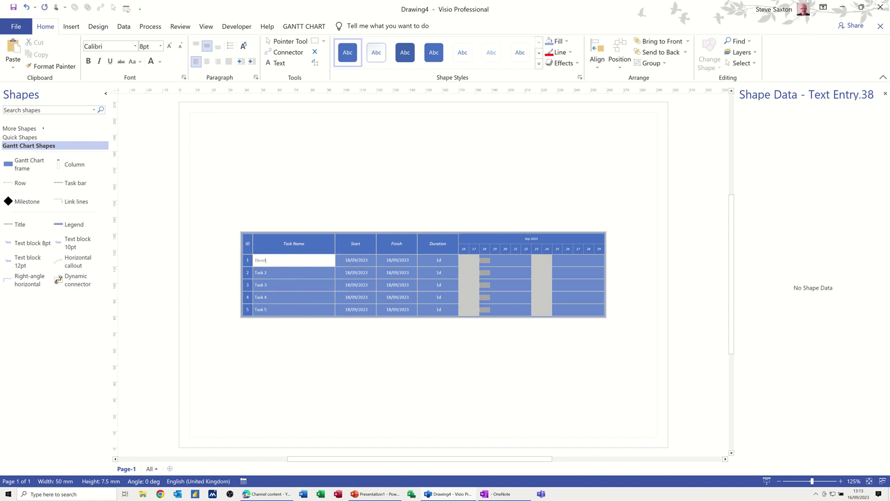
{"action": "type", "text": "op Strategy"}
{"action": "left_click", "coordinate": [280, 273]}
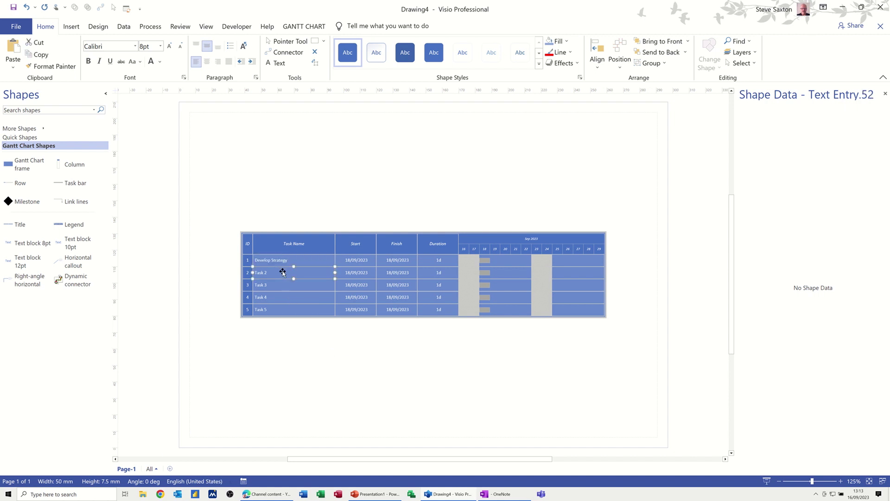
- Rename tasks 2 to 5 in the Gantt chart as Coord Teams, Train Staff, Market Product and Sell Product
{"action": "type", "text": "Coord Tea"}
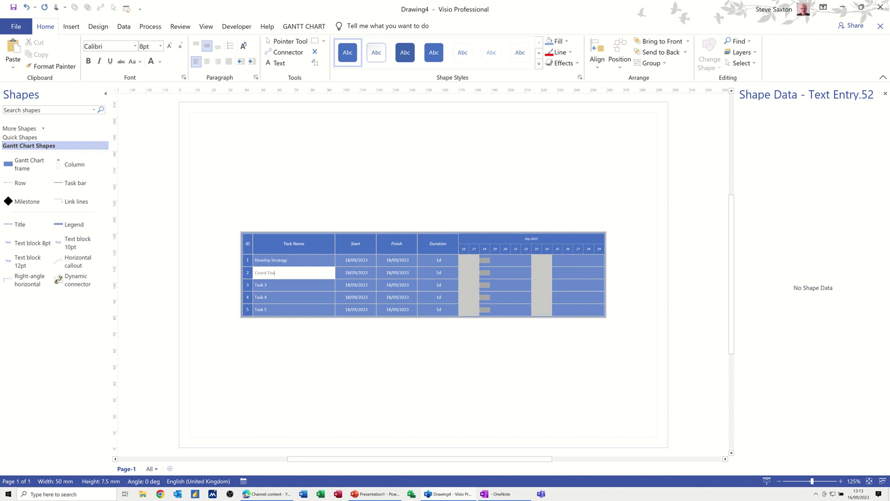
{"action": "type", "text": "ms"}
{"action": "left_click", "coordinate": [295, 284]}
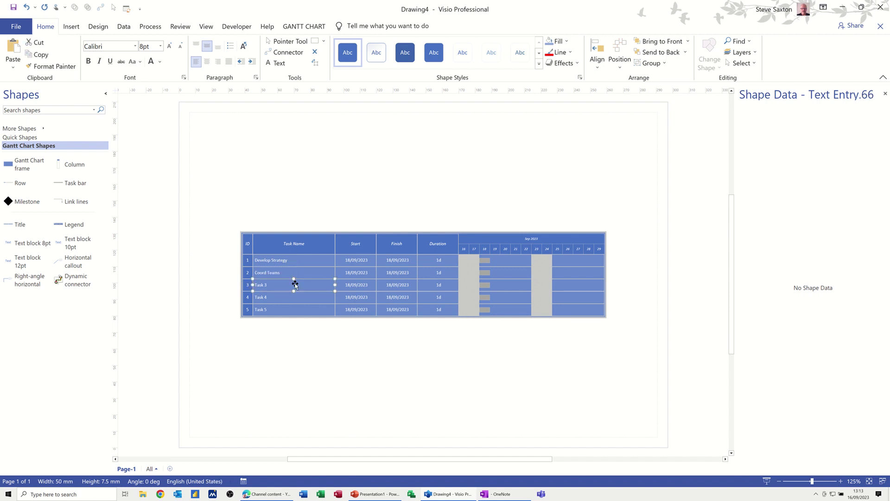
{"action": "type", "text": "Train"}
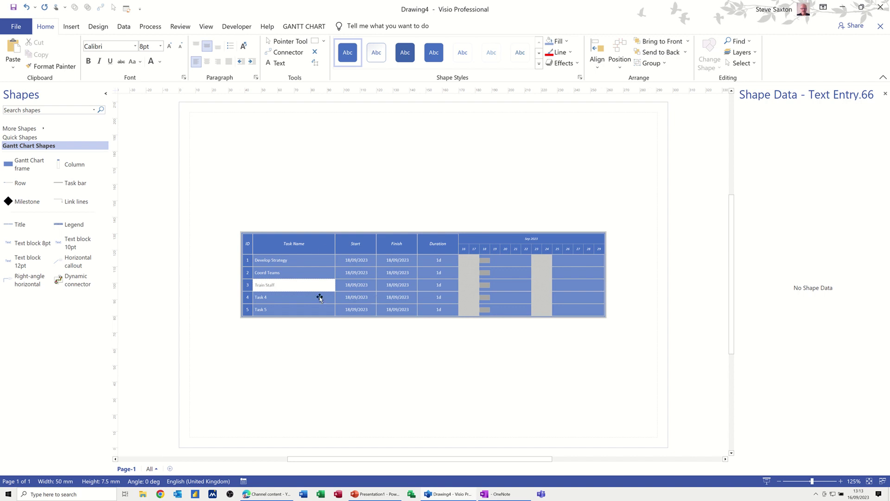
{"action": "left_click", "coordinate": [296, 300]}
{"action": "type", "text": "Market"}
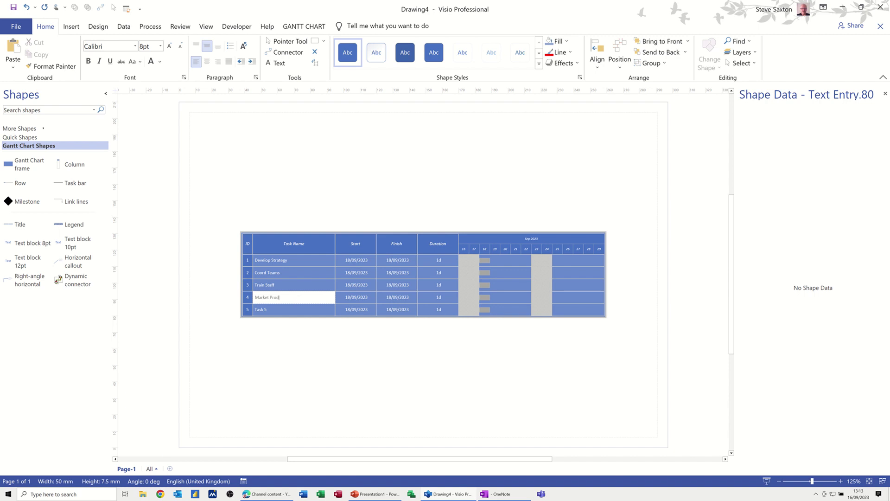
{"action": "left_click", "coordinate": [297, 310]}
{"action": "type", "text": "Se"}
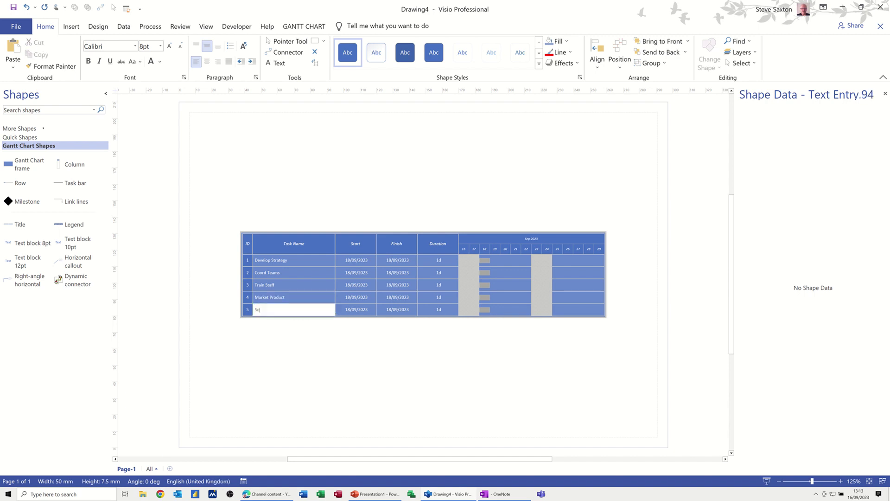
{"action": "key", "text": "BackSpace"}
{"action": "key", "text": "BackSpace"}
- Insert a % Complete column after the Start column of the Gantt chart
{"action": "left_click", "coordinate": [351, 259]}
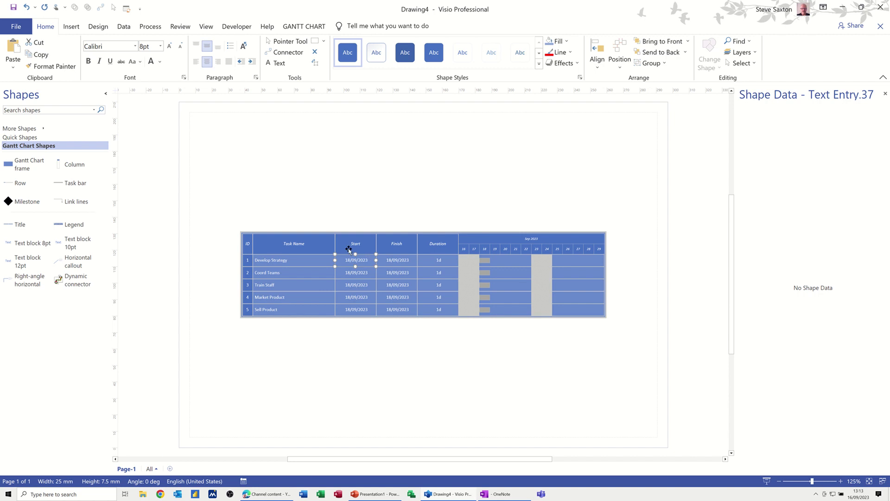
{"action": "right_click", "coordinate": [351, 251]}
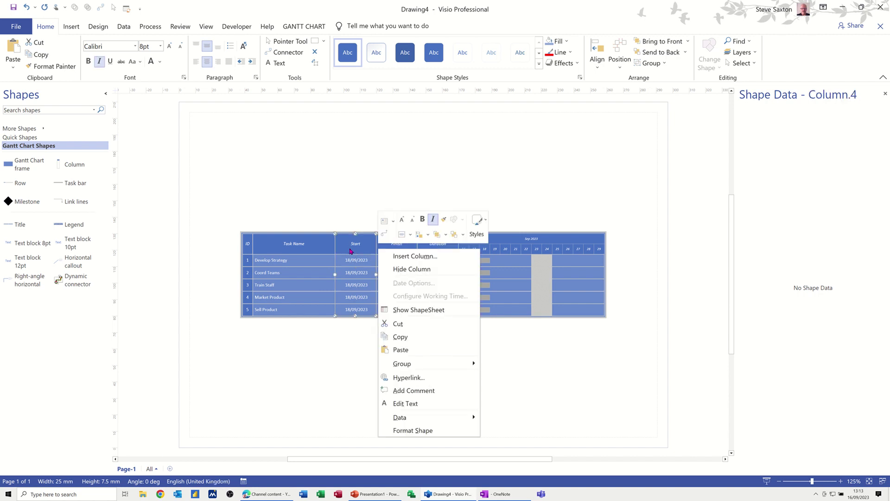
{"action": "left_click", "coordinate": [403, 257]}
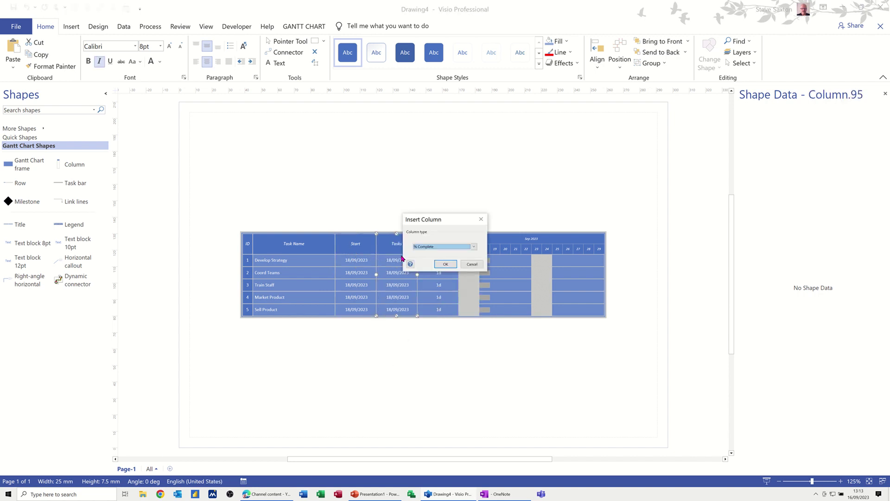
{"action": "left_click", "coordinate": [474, 249]}
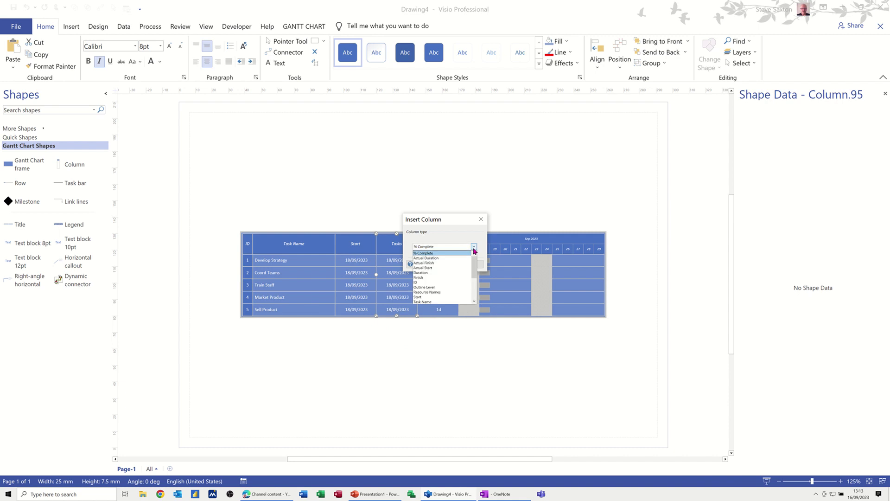
{"action": "left_click", "coordinate": [423, 253]}
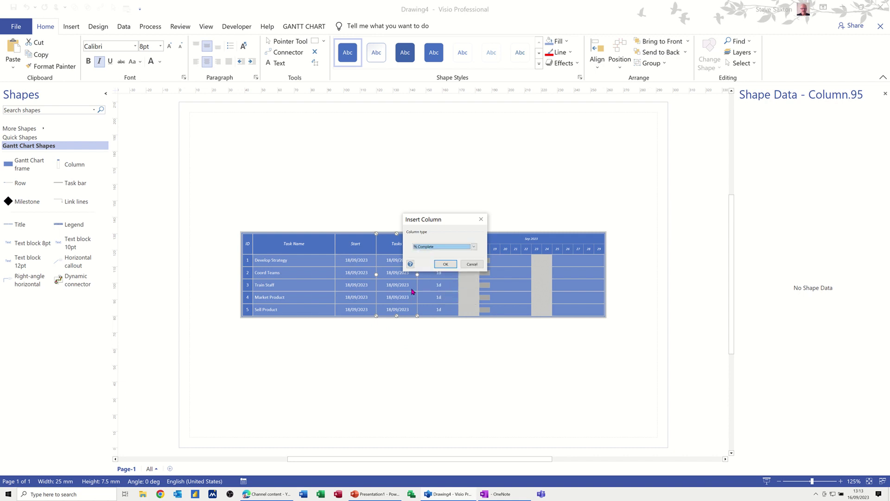
{"action": "left_click", "coordinate": [444, 264]}
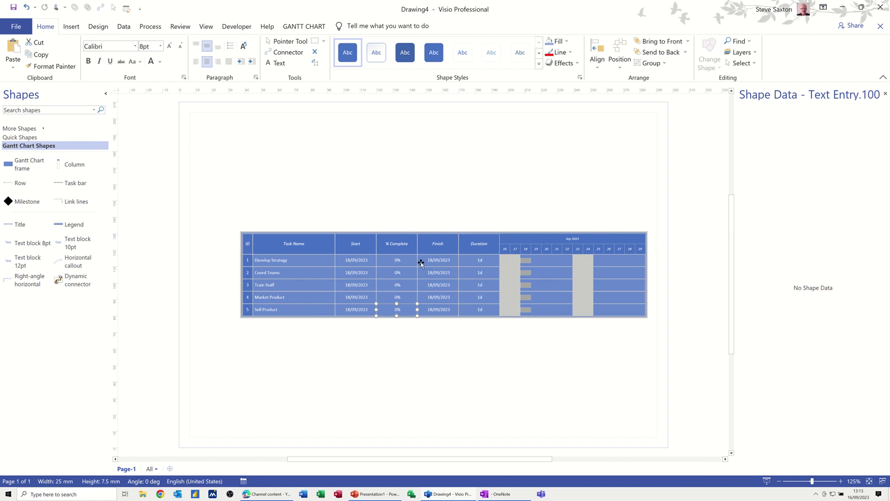
- Set the durations to 3 days for Coord Teams, 3 days for Train Staff and 2 days for Market Product
{"action": "left_click", "coordinate": [474, 262]}
{"action": "left_click", "coordinate": [470, 273]}
{"action": "type", "text": "3"}
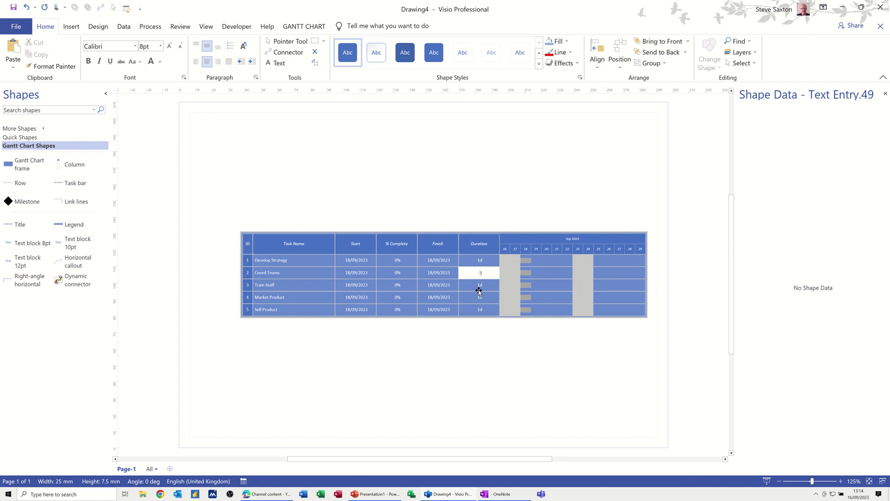
{"action": "left_click", "coordinate": [476, 284]}
{"action": "type", "text": "3"}
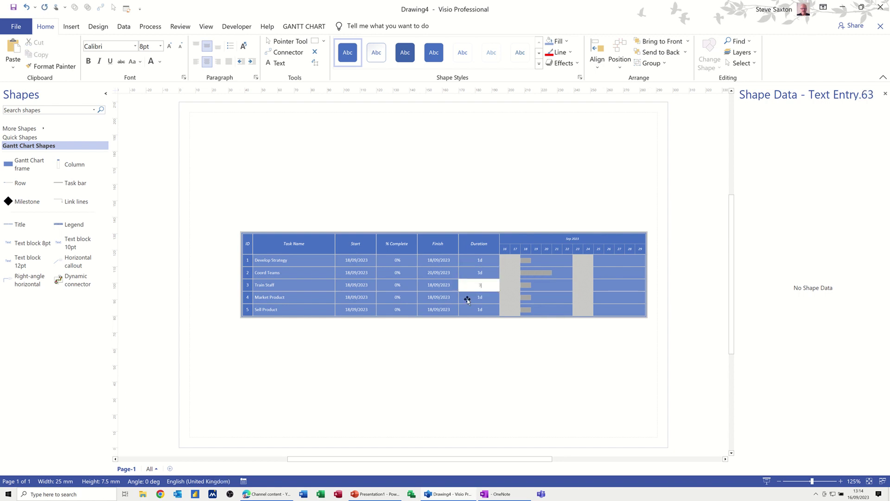
{"action": "left_click", "coordinate": [468, 299]}
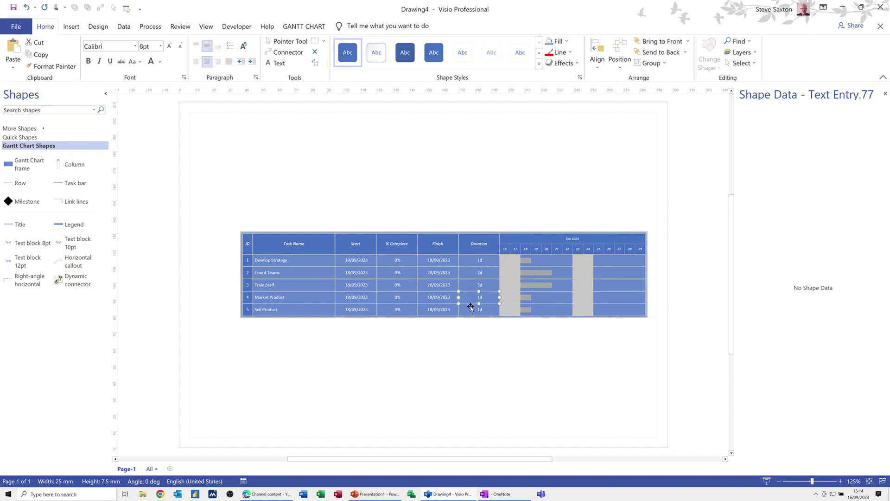
{"action": "type", "text": "2"}
{"action": "left_click", "coordinate": [471, 308]}
{"action": "left_click", "coordinate": [387, 298]}
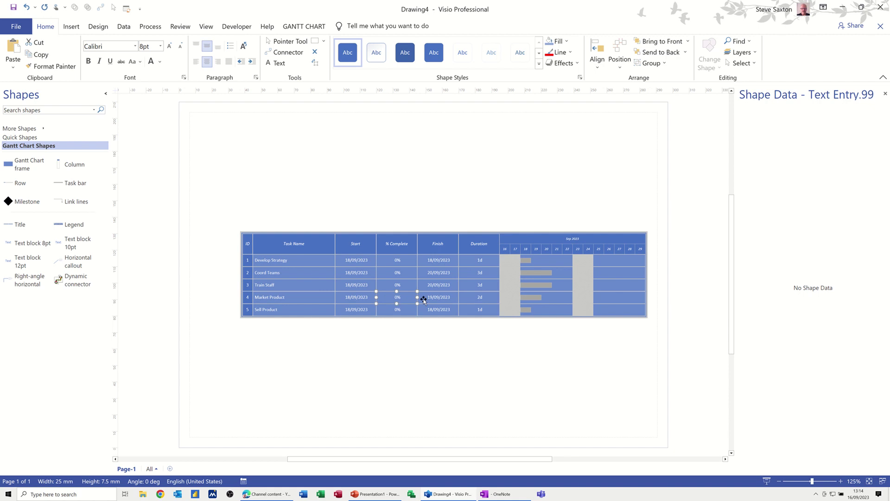
- Link the Coord Teams, Train Staff, Market Product and Sell Product tasks in sequence
{"action": "left_click", "coordinate": [300, 273]}
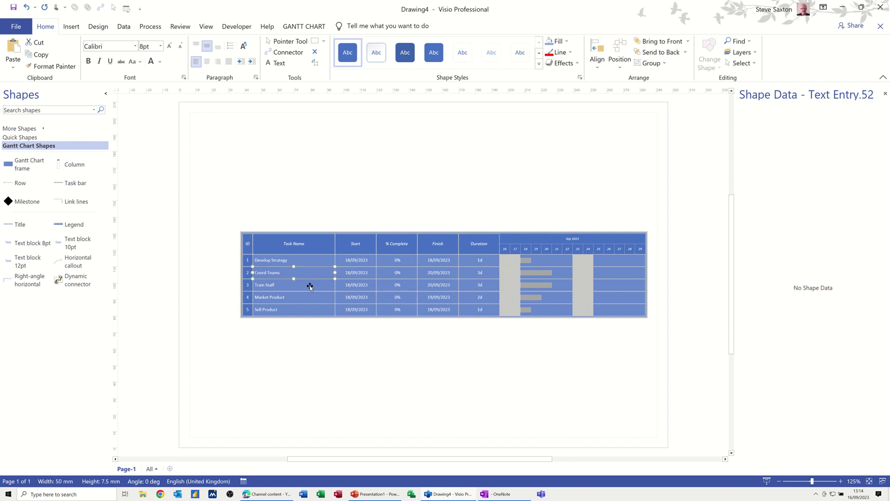
{"action": "left_click", "coordinate": [311, 287], "text": "shift"}
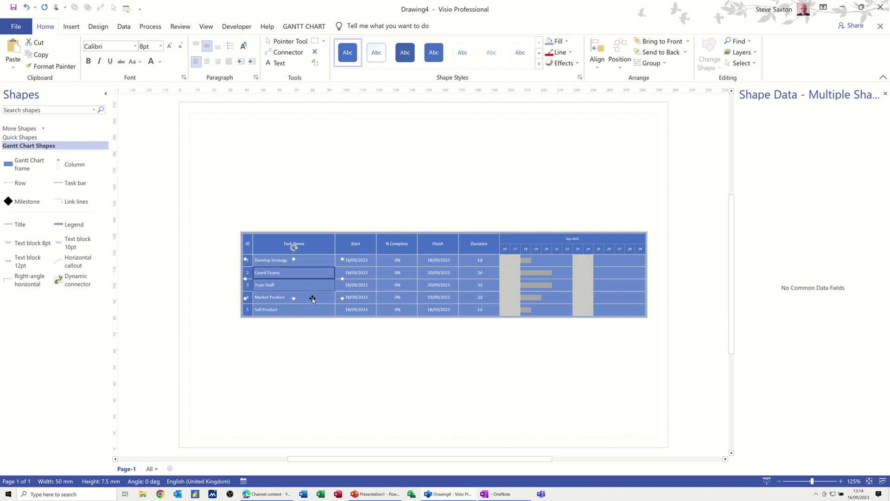
{"action": "left_click", "coordinate": [314, 298], "text": "shift"}
{"action": "left_click", "coordinate": [316, 312], "text": "shift"}
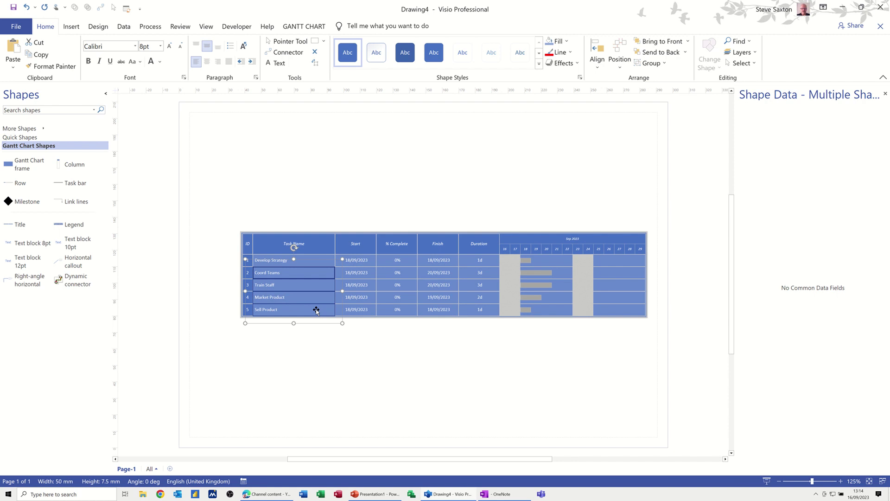
{"action": "left_click", "coordinate": [306, 27]}
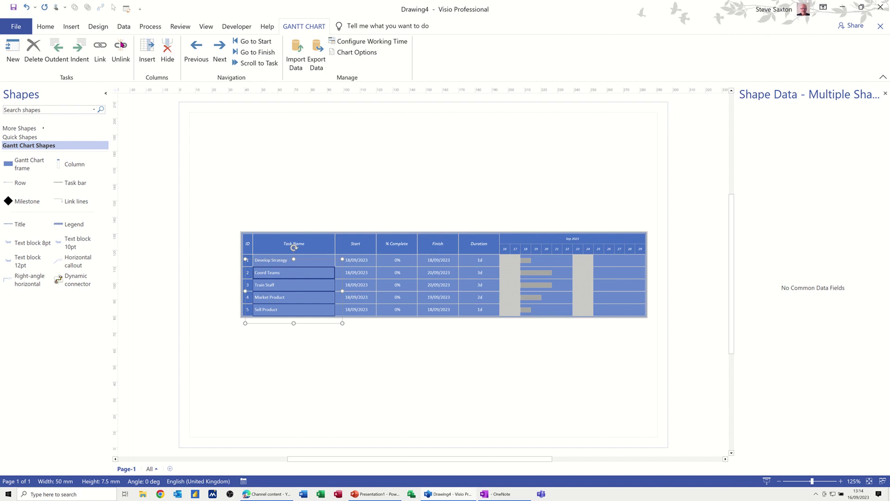
{"action": "left_click", "coordinate": [100, 46]}
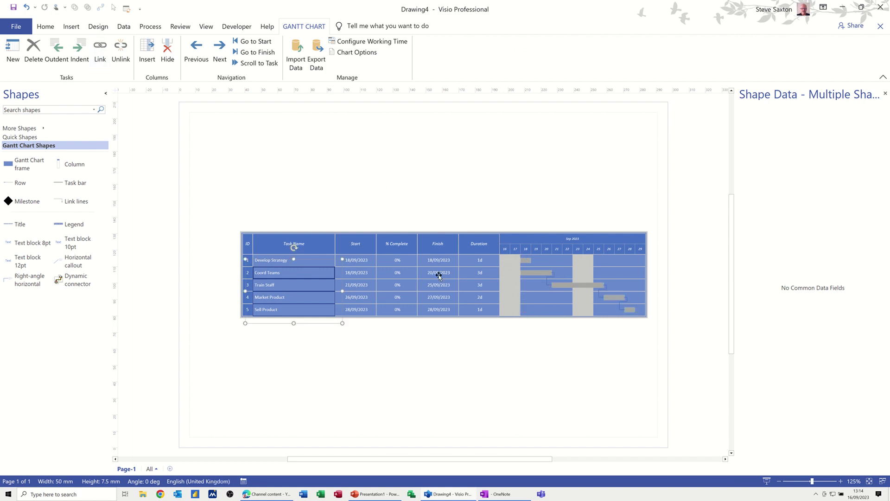
- Set the Coord Teams task's % Complete to 34%
{"action": "left_click", "coordinate": [397, 272]}
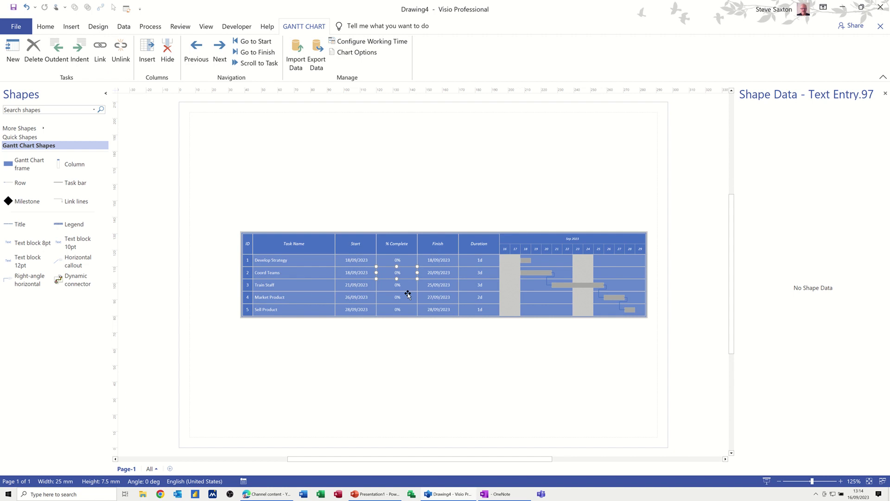
{"action": "type", "text": "34"}
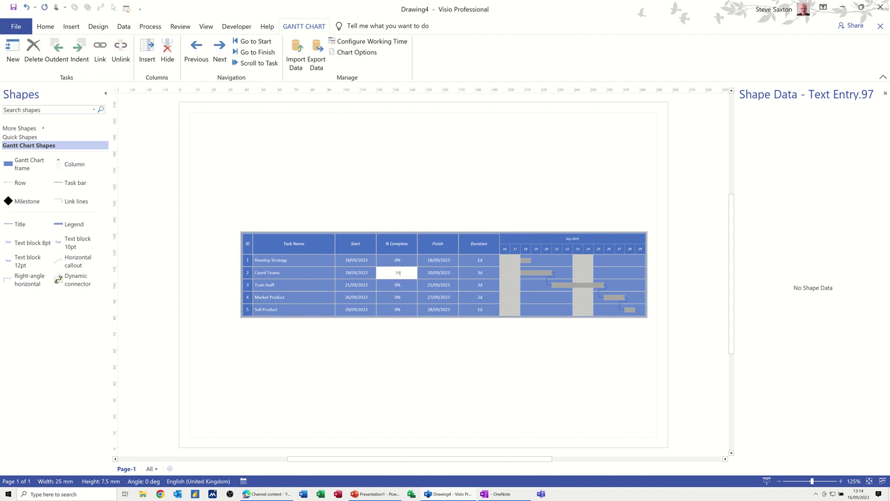
{"action": "left_click", "coordinate": [397, 285]}
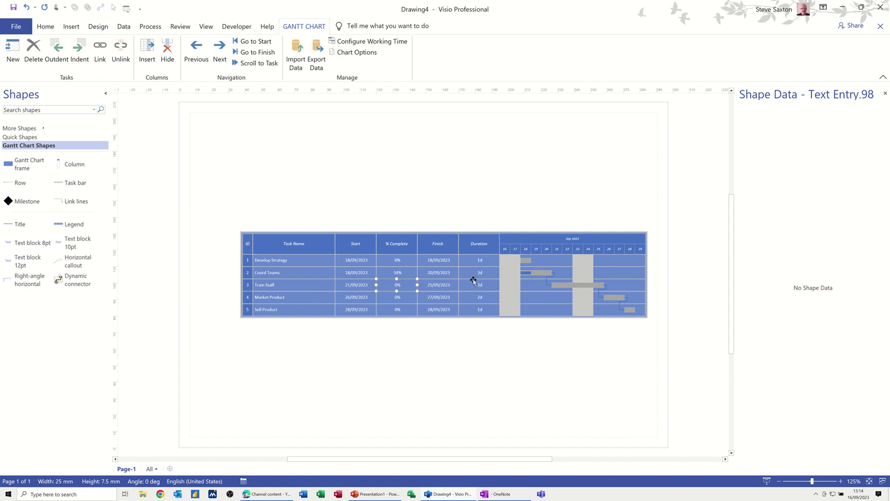
- Review the Gantt chart options and the working time configuration, leaving both without changes
{"action": "left_click", "coordinate": [74, 164]}
{"action": "left_click", "coordinate": [361, 53]}
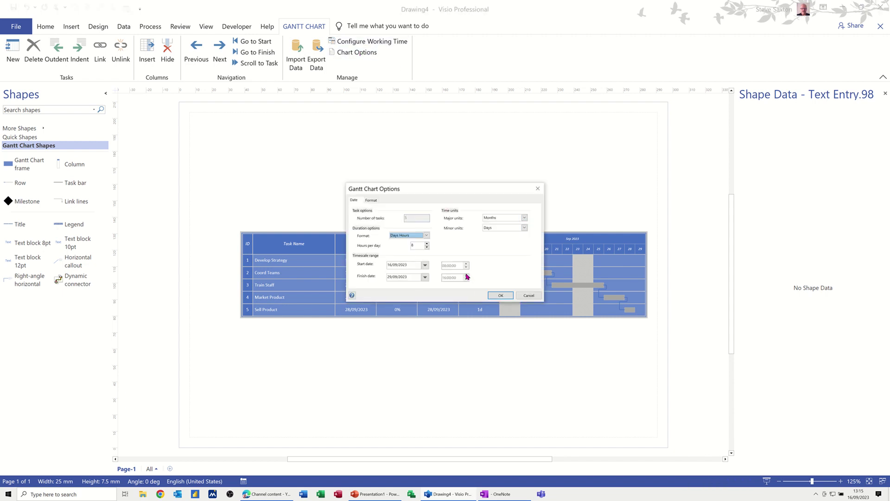
{"action": "left_click", "coordinate": [530, 295]}
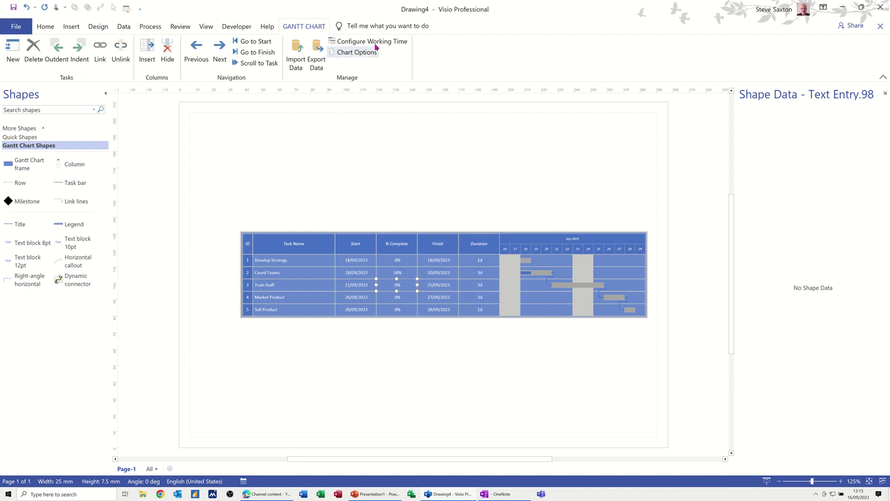
{"action": "left_click", "coordinate": [377, 44]}
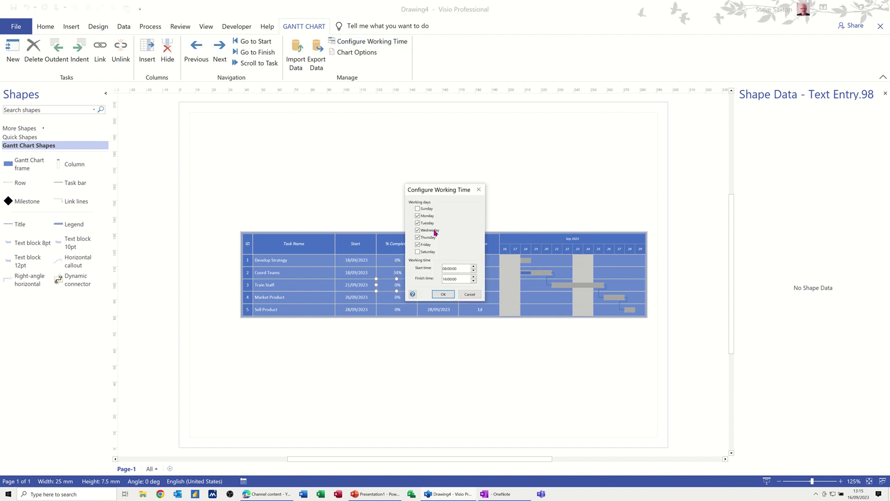
{"action": "left_click", "coordinate": [469, 294]}
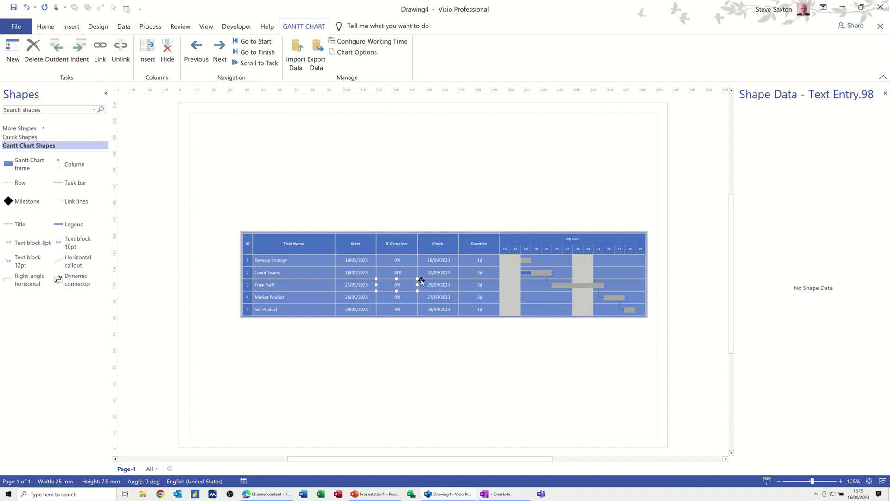
- Examine the commands available for the Train Staff % Complete cell and the shape data of the Coord Teams task bar
{"action": "right_click", "coordinate": [407, 284]}
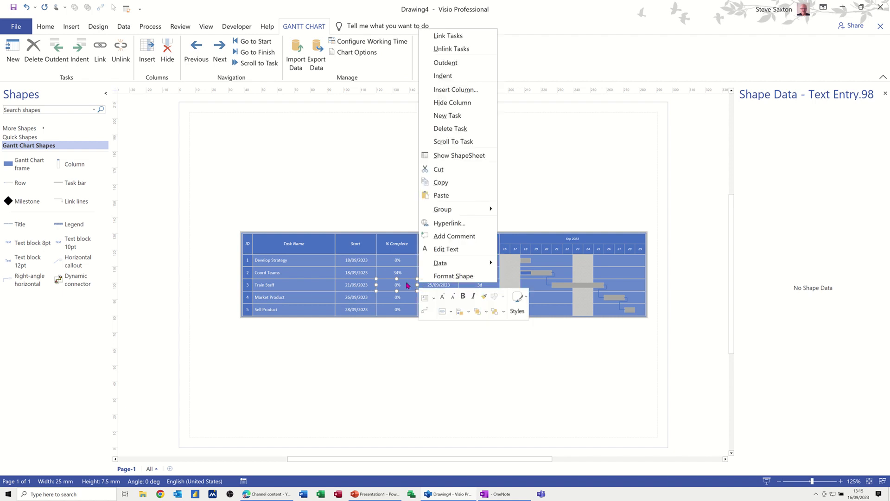
{"action": "left_click", "coordinate": [539, 273]}
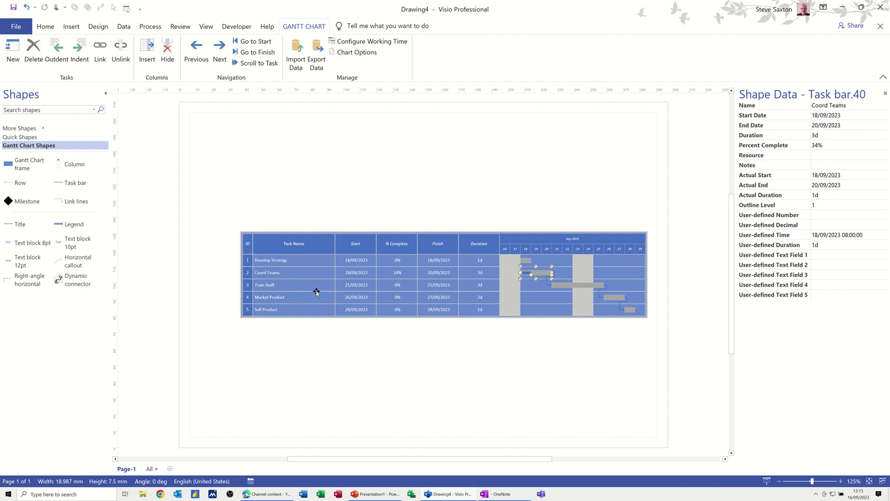
{"action": "left_click", "coordinate": [239, 352]}
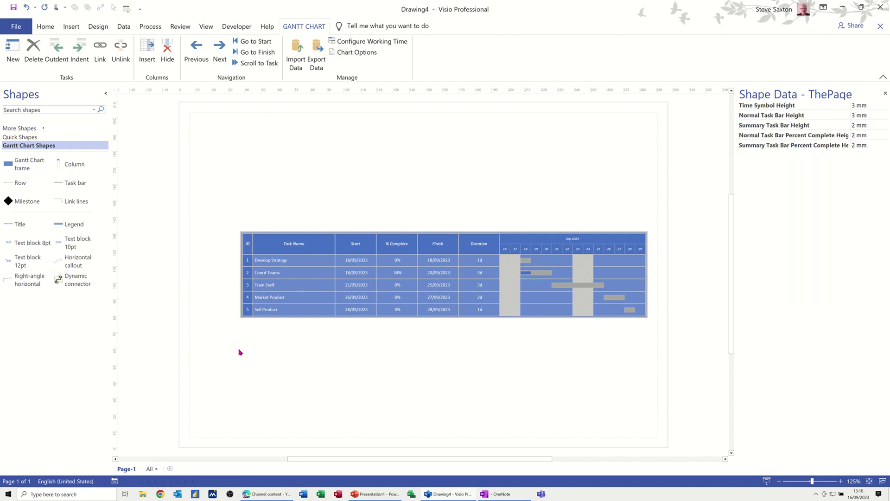
- Indent the Coord Teams, Train Staff, Market Product and Sell Product tasks as subtasks of Develop Strategy
{"action": "left_click", "coordinate": [283, 273]}
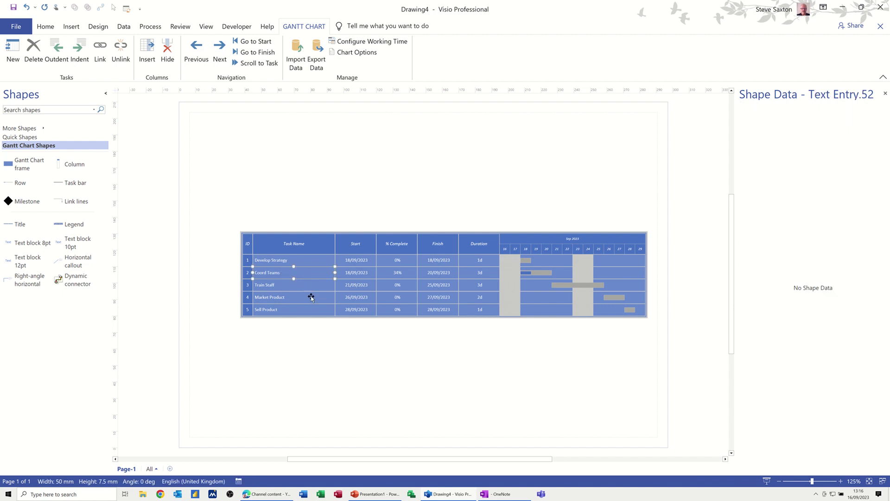
{"action": "left_click", "coordinate": [304, 284], "text": "shift"}
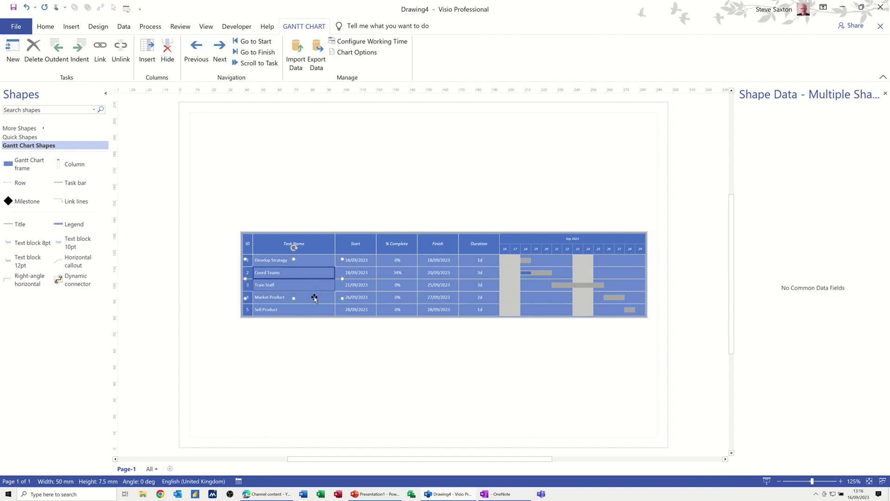
{"action": "left_click", "coordinate": [316, 301], "text": "shift"}
{"action": "left_click", "coordinate": [319, 313], "text": "shift"}
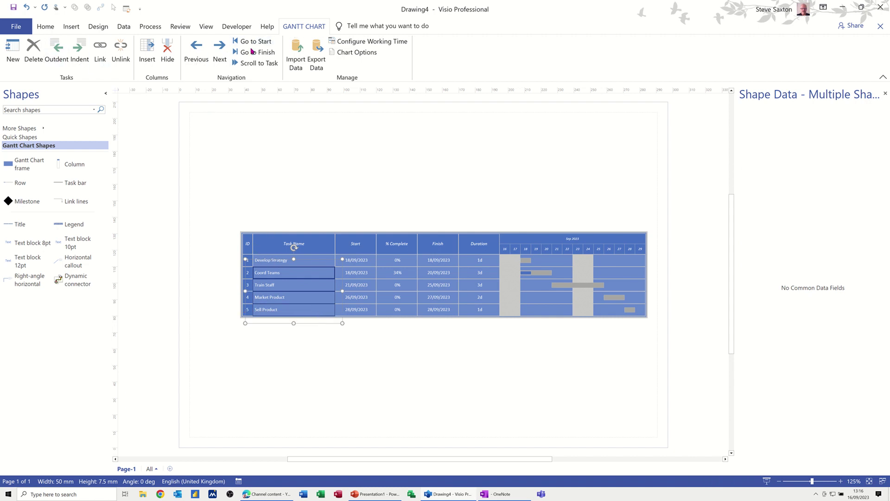
{"action": "left_click", "coordinate": [80, 52]}
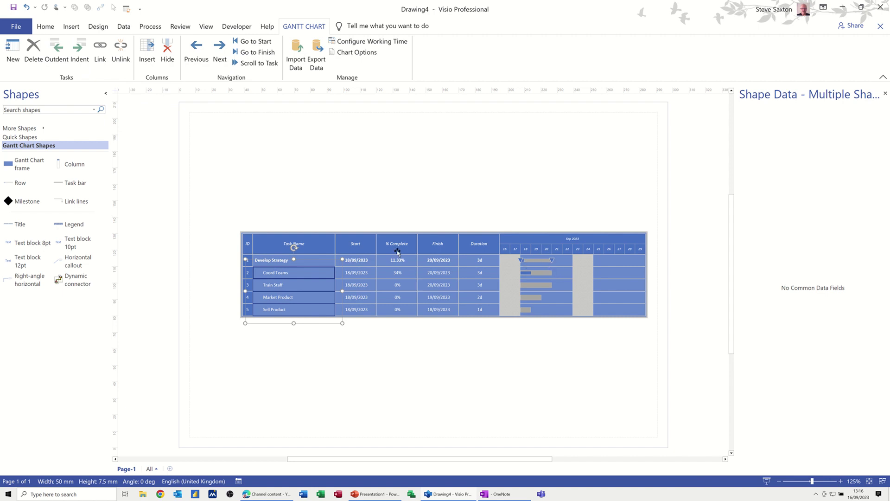
{"action": "left_click", "coordinate": [397, 287]}
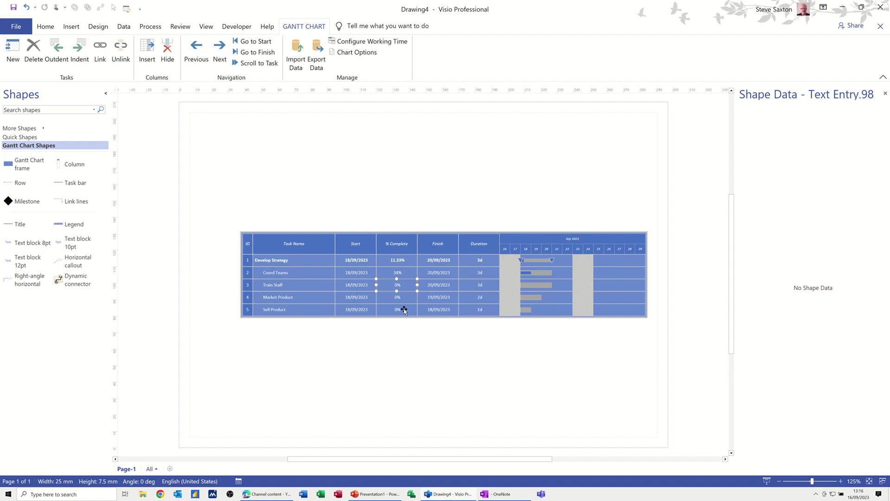
- Set the Train Staff task's % Complete to 100
{"action": "type", "text": "100"}
{"action": "key", "text": "Return"}
- Create a new metric drawing from the blank variant of the Timeline template in the Schedule category
{"action": "left_click", "coordinate": [17, 27]}
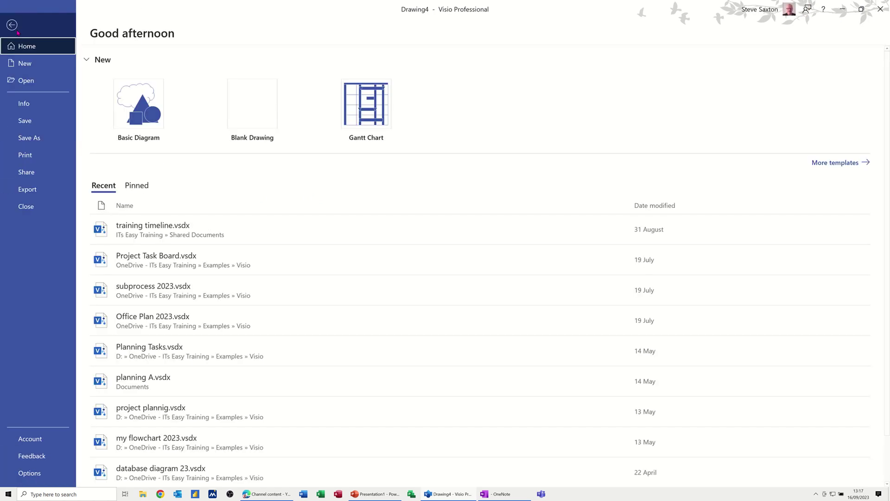
{"action": "left_click", "coordinate": [27, 65]}
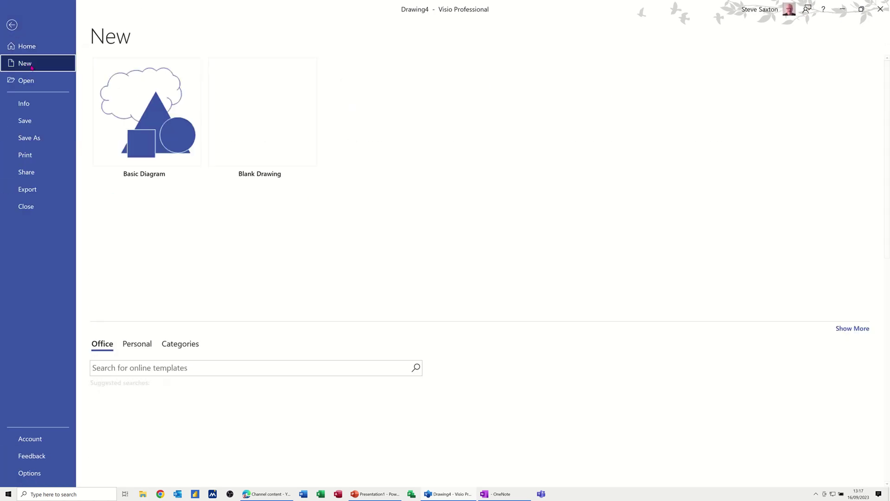
{"action": "left_click", "coordinate": [181, 345]}
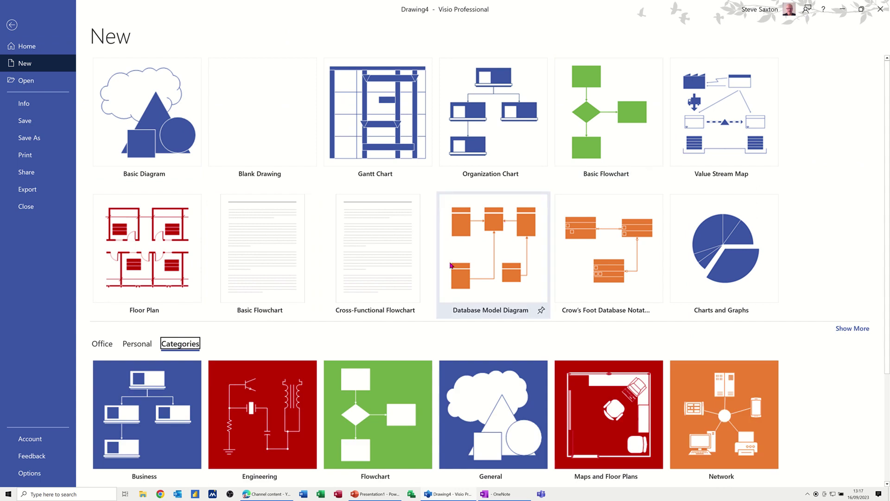
{"action": "scroll", "coordinate": [425, 292], "scroll_direction": "down", "scroll_amount": 3}
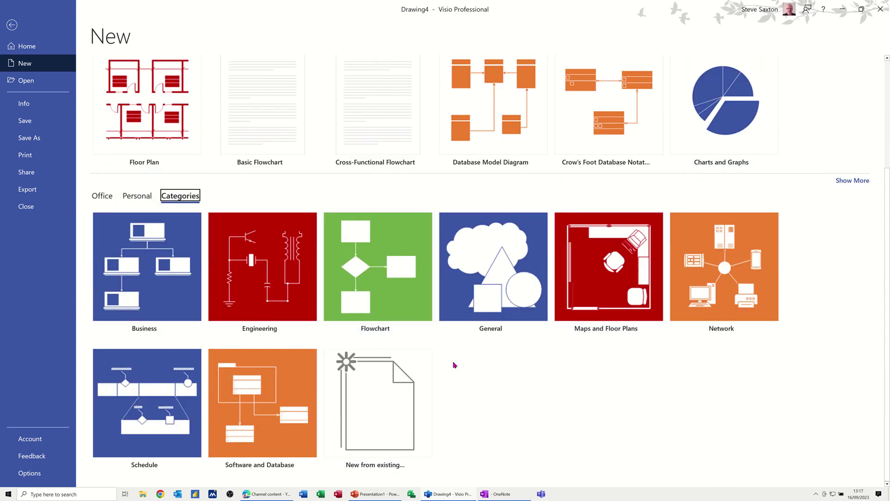
{"action": "left_click", "coordinate": [160, 414]}
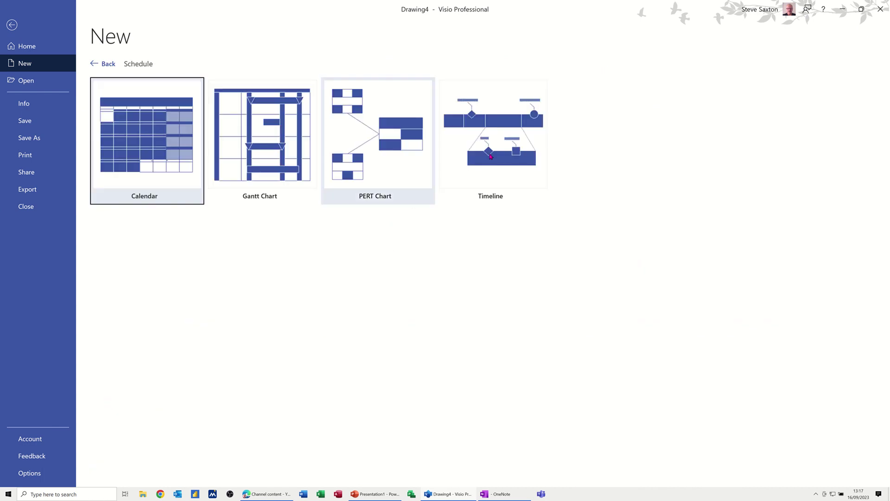
{"action": "left_click", "coordinate": [508, 172]}
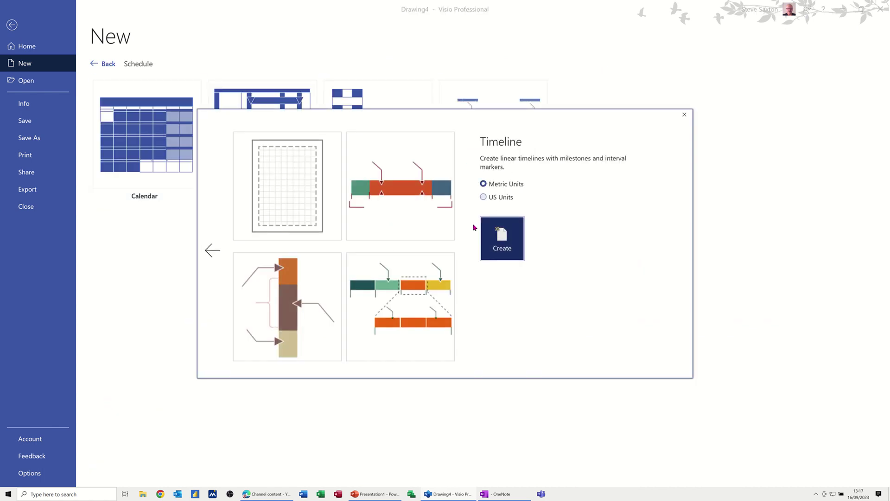
{"action": "left_click", "coordinate": [295, 193]}
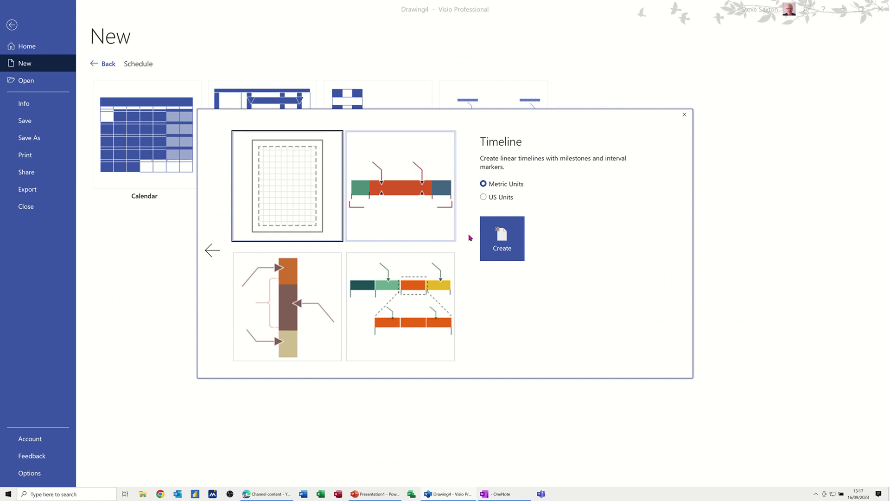
{"action": "left_click", "coordinate": [498, 235]}
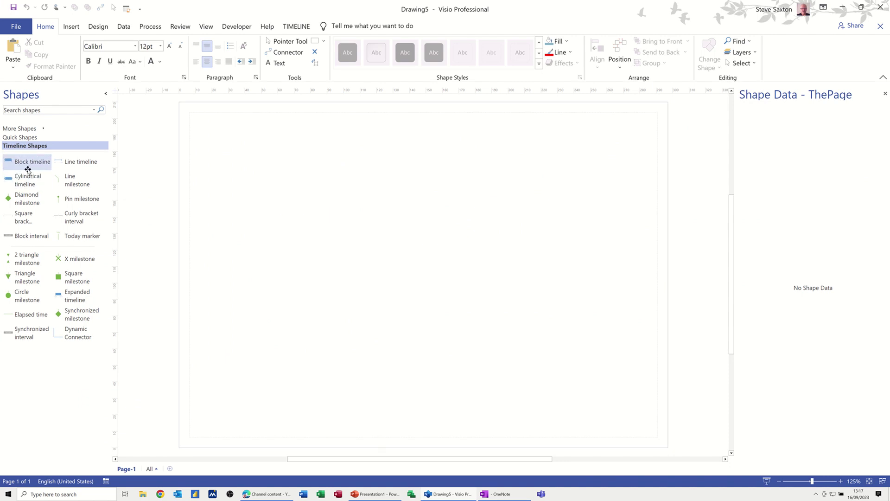
- Place a cylindrical timeline across the upper page for 19/08/2023 to 17/02/2024 in months, and give it an End arrowhead
{"action": "left_click_drag", "start_coordinate": [19, 180], "coordinate": [433, 209]}
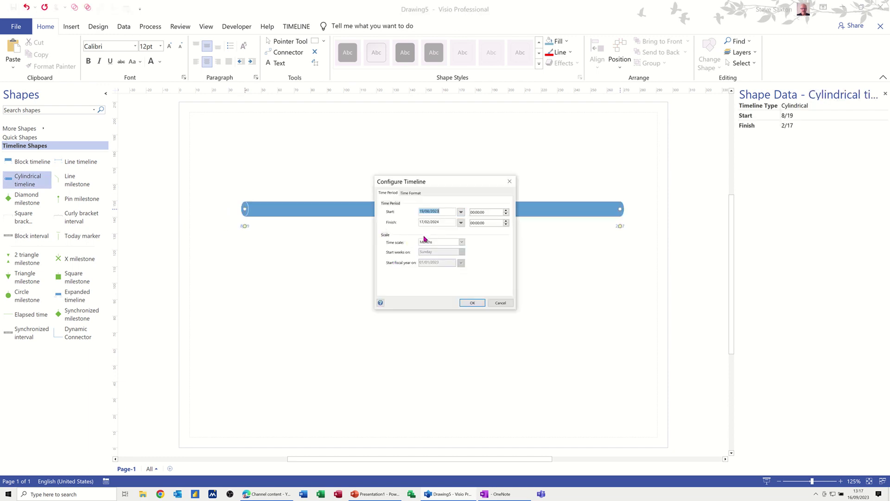
{"action": "left_click", "coordinate": [469, 303]}
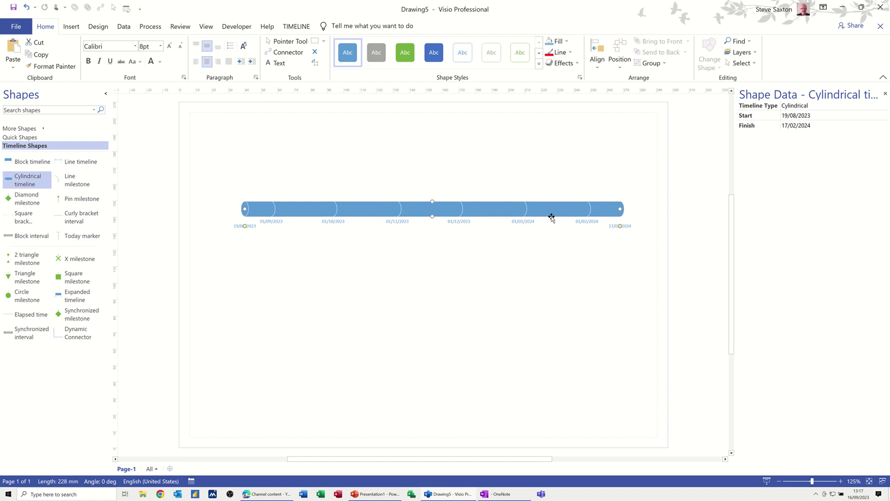
{"action": "right_click", "coordinate": [606, 209]}
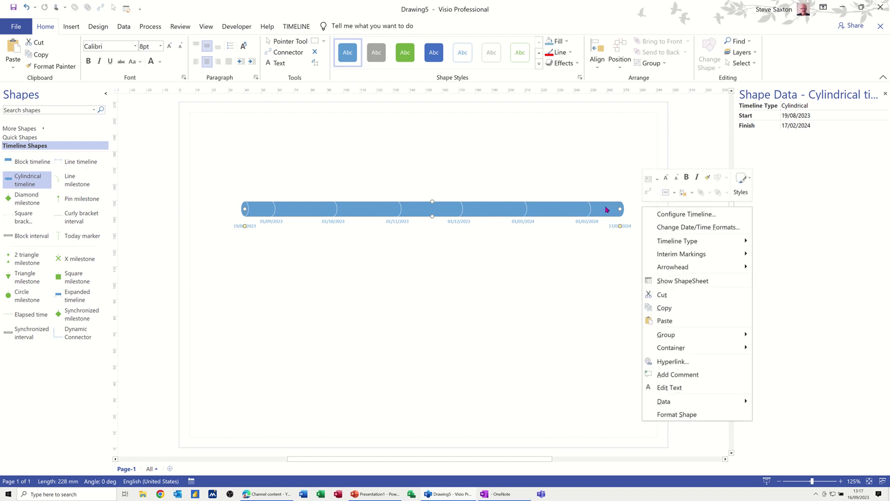
{"action": "mouse_move", "coordinate": [679, 267]}
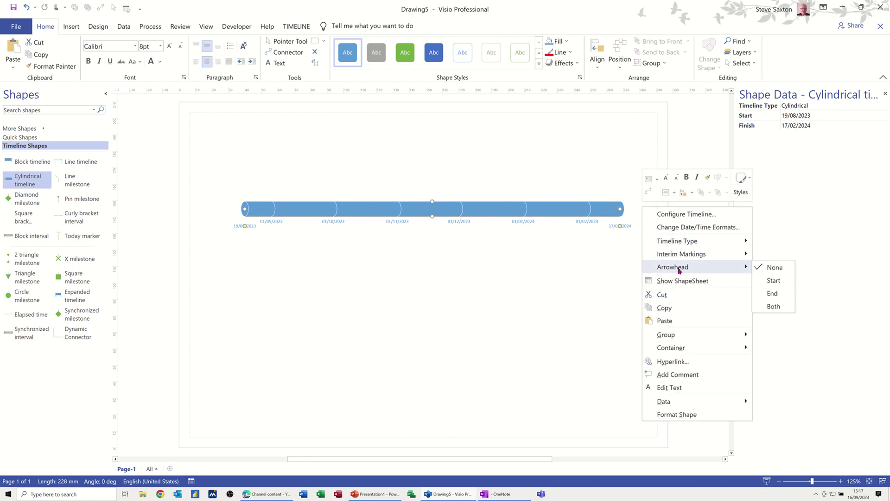
{"action": "left_click", "coordinate": [773, 293]}
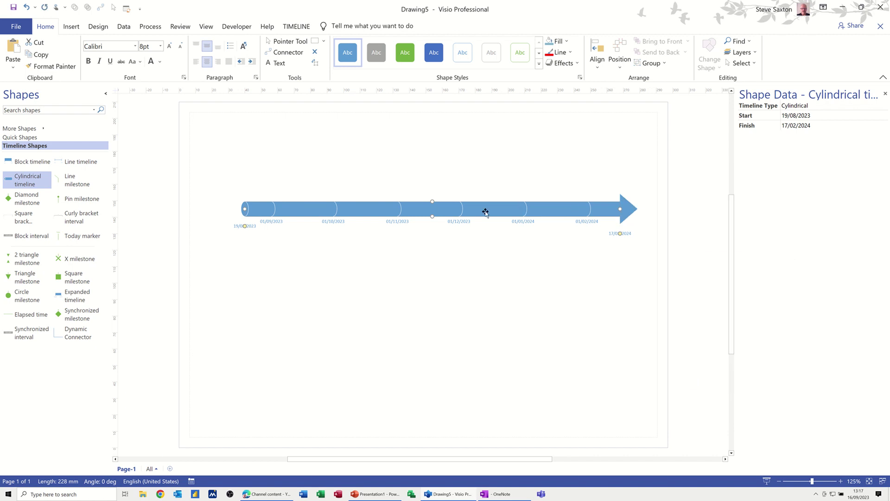
- Add a Today marker and an Elapsed time shape to the cylindrical timeline
{"action": "left_click", "coordinate": [298, 27]}
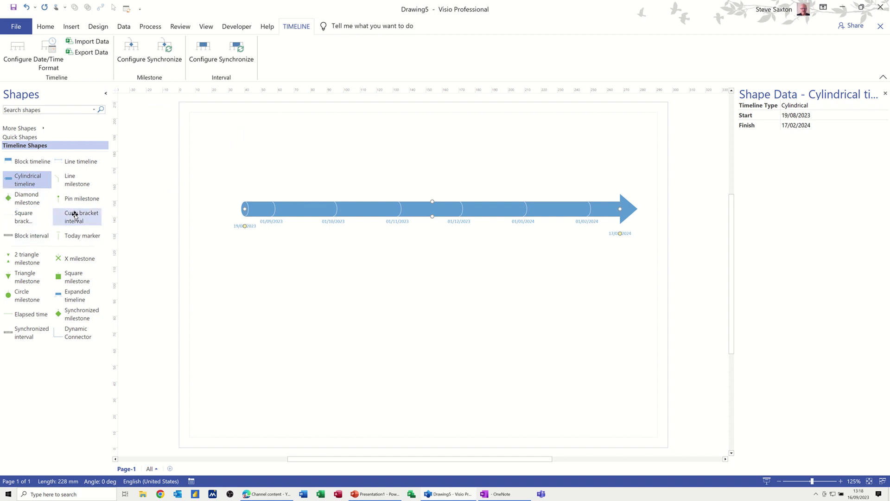
{"action": "left_click_drag", "start_coordinate": [73, 235], "coordinate": [260, 201]}
{"action": "left_click_drag", "start_coordinate": [261, 210], "coordinate": [261, 210]}
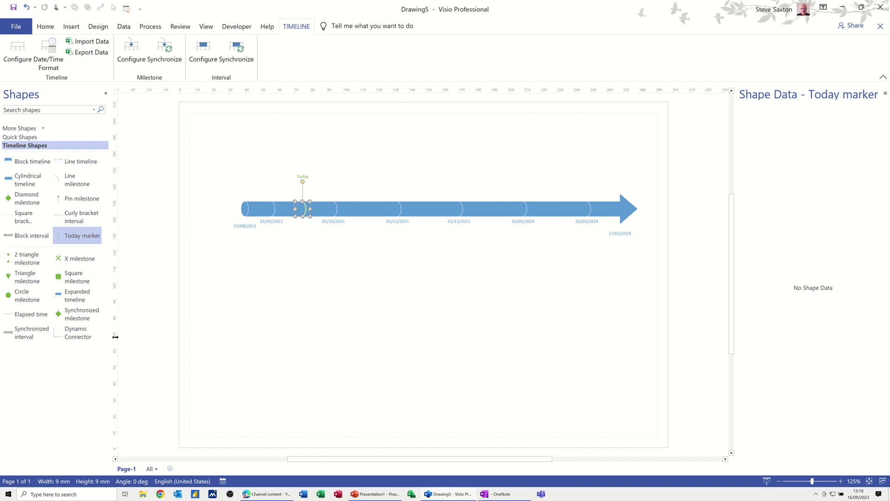
{"action": "left_click_drag", "start_coordinate": [20, 314], "coordinate": [272, 209]}
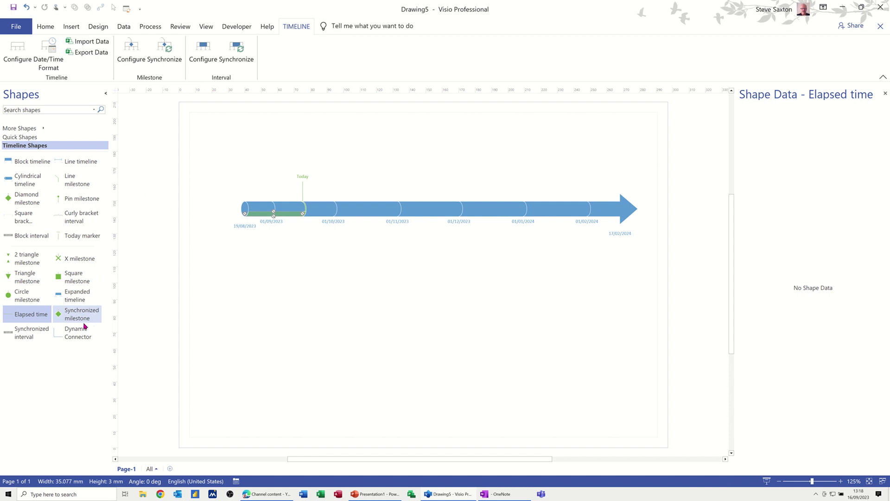
- Add a curly bracket interval from 01/10/2023 to 02/11/2023 described as Phase 1, and move its bracket and label below the timeline
{"action": "left_click_drag", "start_coordinate": [77, 217], "coordinate": [369, 203]}
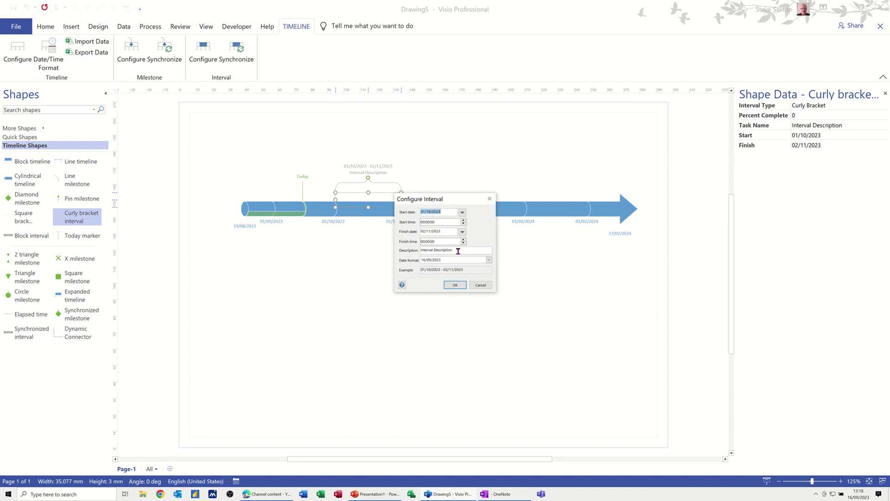
{"action": "left_click_drag", "start_coordinate": [459, 251], "coordinate": [413, 254]}
{"action": "type", "text": "Phase 1"}
{"action": "left_click", "coordinate": [455, 285]}
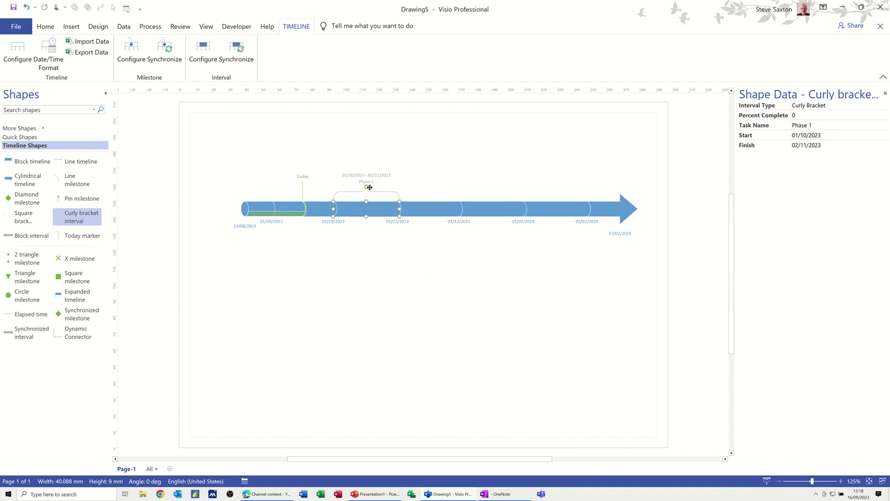
{"action": "left_click_drag", "start_coordinate": [367, 235], "coordinate": [367, 259]}
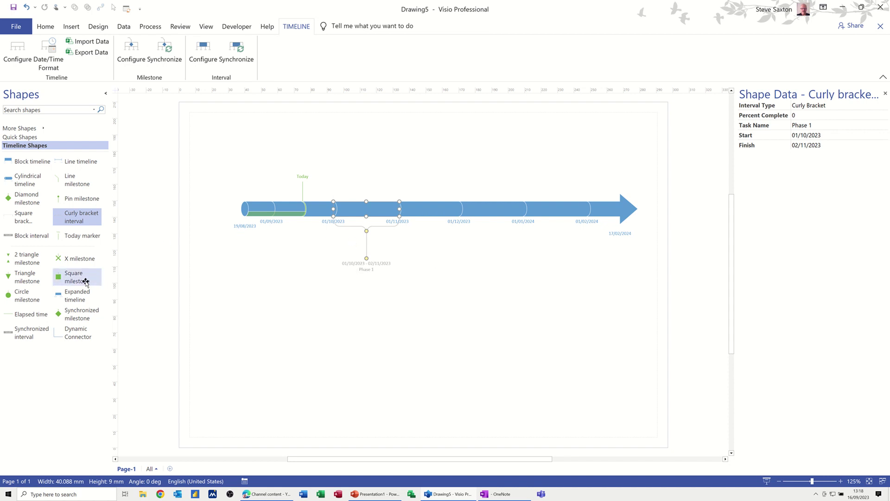
- Place a square milestone on the timeline at 19/11/2023, keeping the default description
{"action": "left_click_drag", "start_coordinate": [79, 278], "coordinate": [438, 237]}
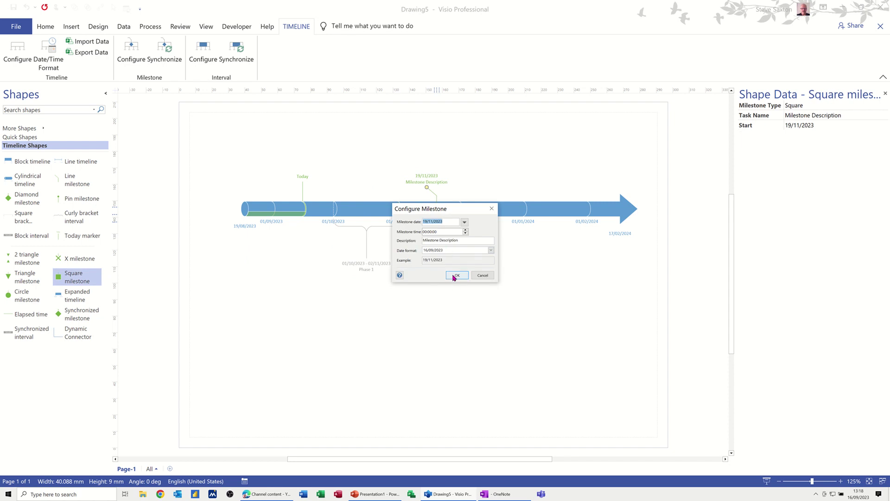
{"action": "left_click", "coordinate": [267, 253]}
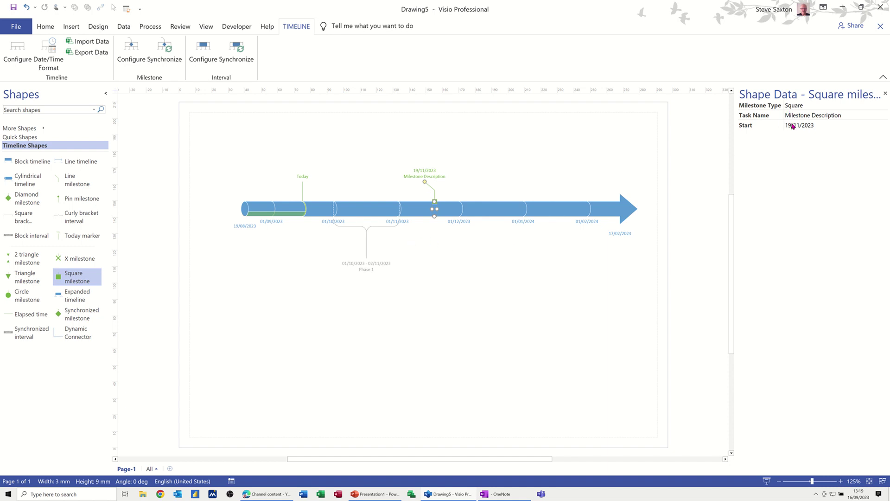
- Examine the shape data of the Phase 1 interval and of the cylindrical timeline
{"action": "left_click", "coordinate": [377, 227]}
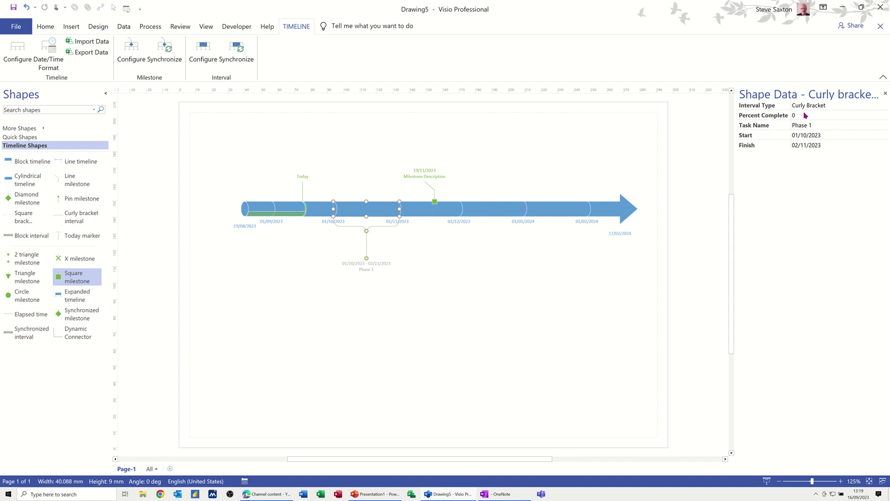
{"action": "left_click", "coordinate": [562, 211]}
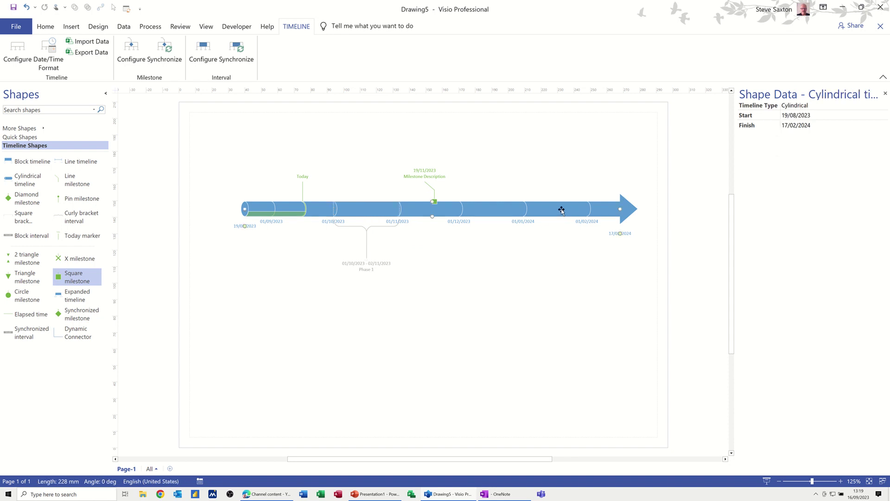
{"action": "left_click", "coordinate": [695, 158]}
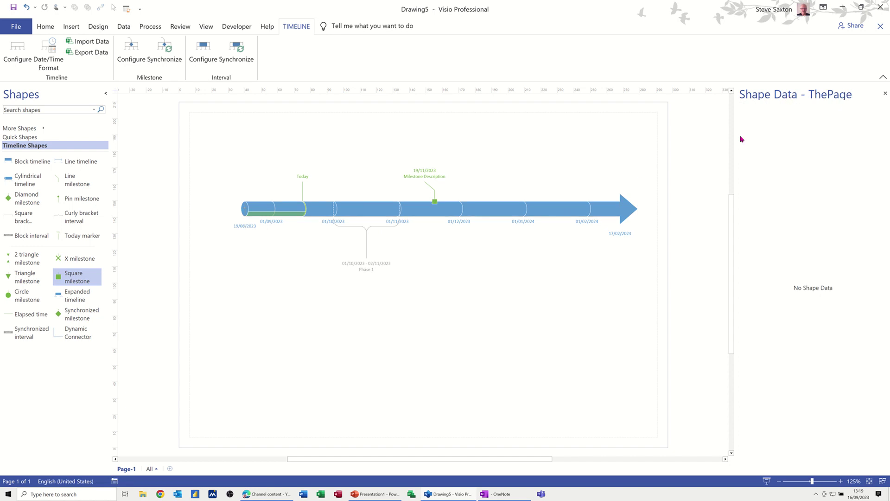
{"action": "left_click", "coordinate": [556, 207]}
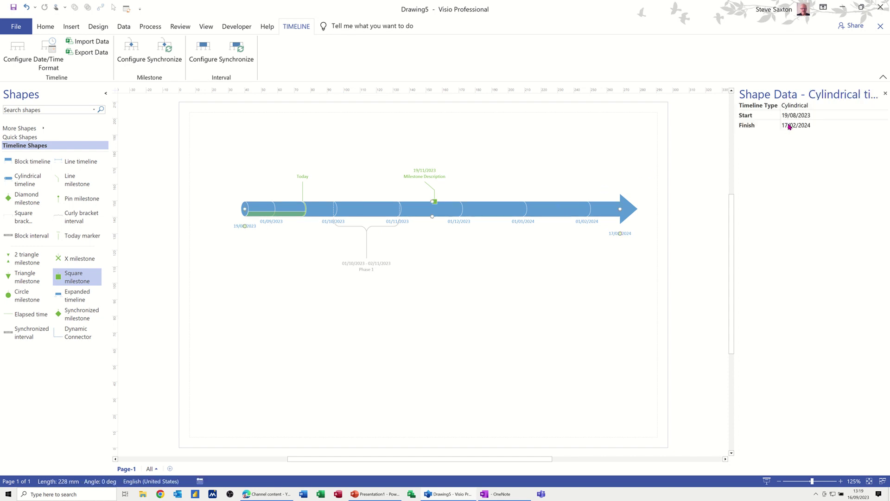